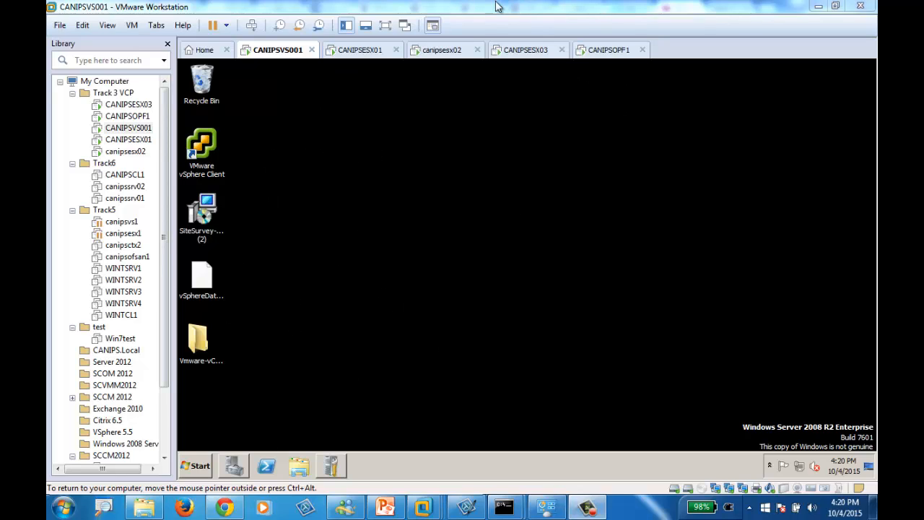
# Copy the Windows 7 Pro 64-bit ISO from the host's D:\ISO folder and return to the CANIPSVS001 virtual machine.
pyautogui.click(144, 508)
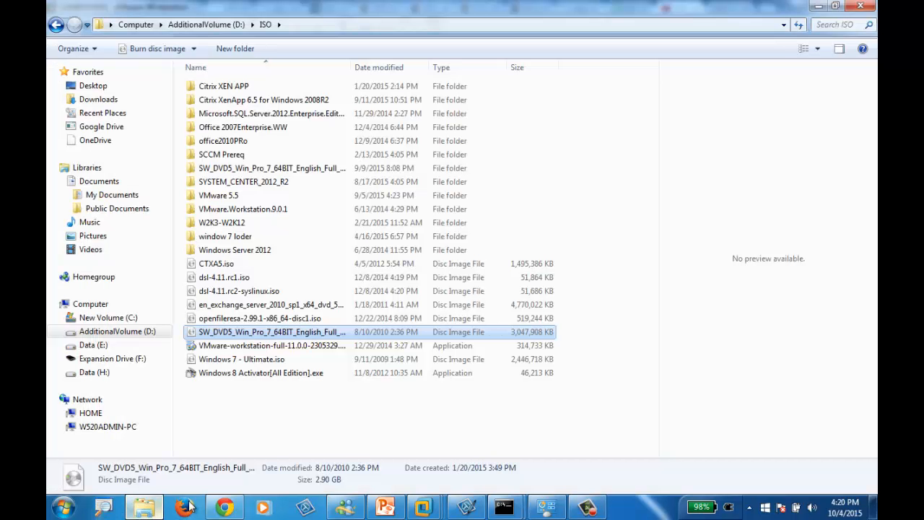
pyautogui.rightClick(278, 332)
pyautogui.click(303, 417)
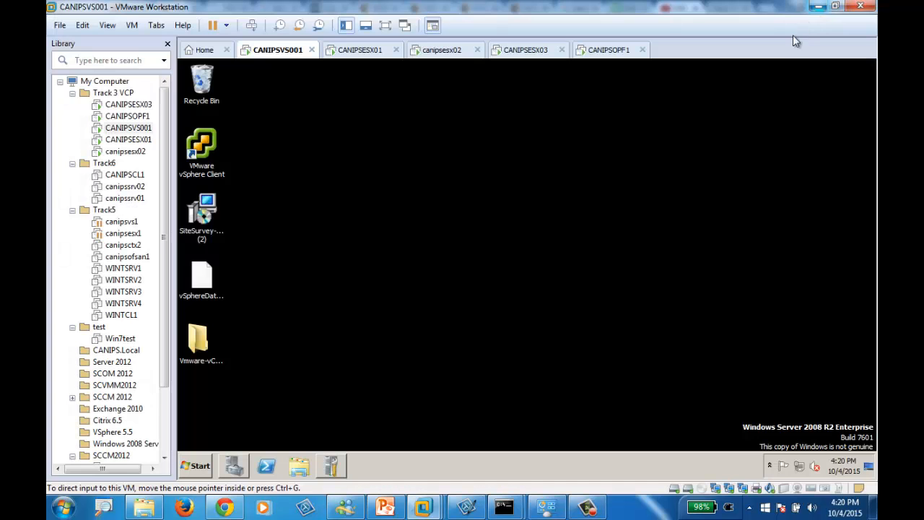
pyautogui.click(819, 6)
# Try to paste the Windows 7 ISO onto the CANIPSVS001 desktop.
pyautogui.rightClick(381, 177)
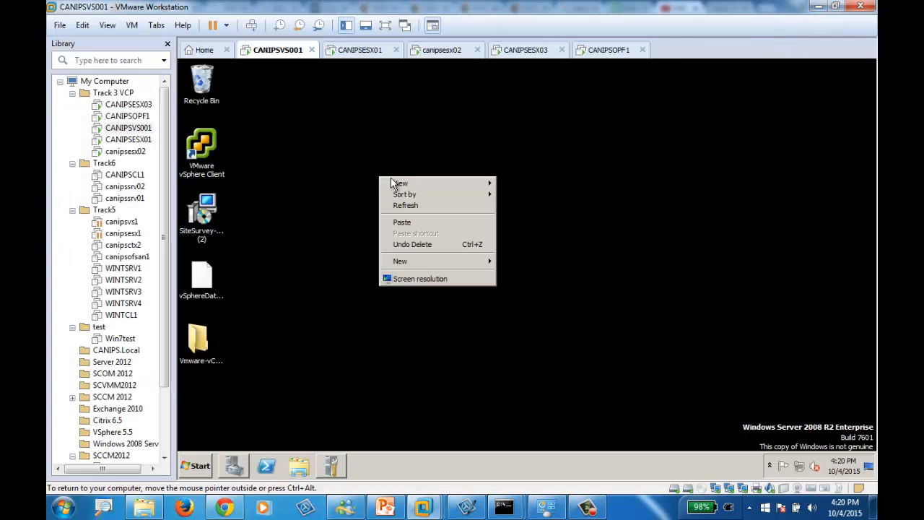
pyautogui.click(414, 222)
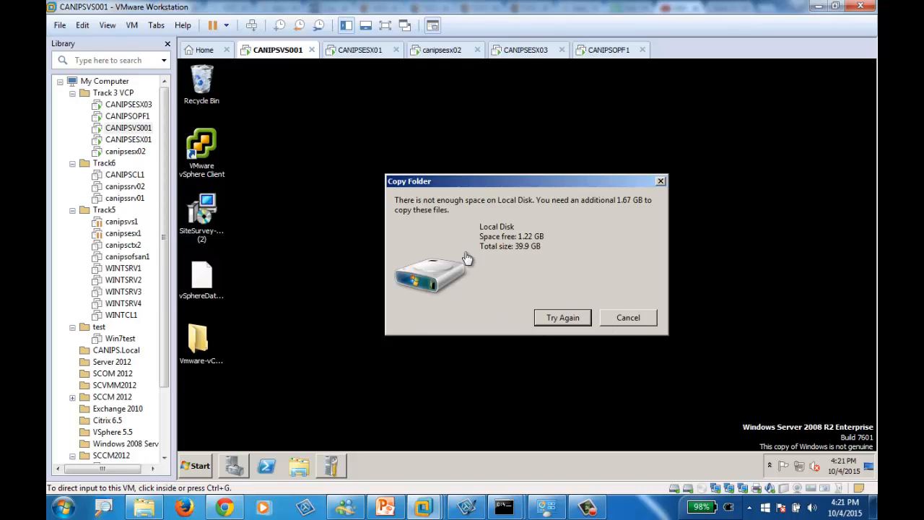
pyautogui.click(625, 319)
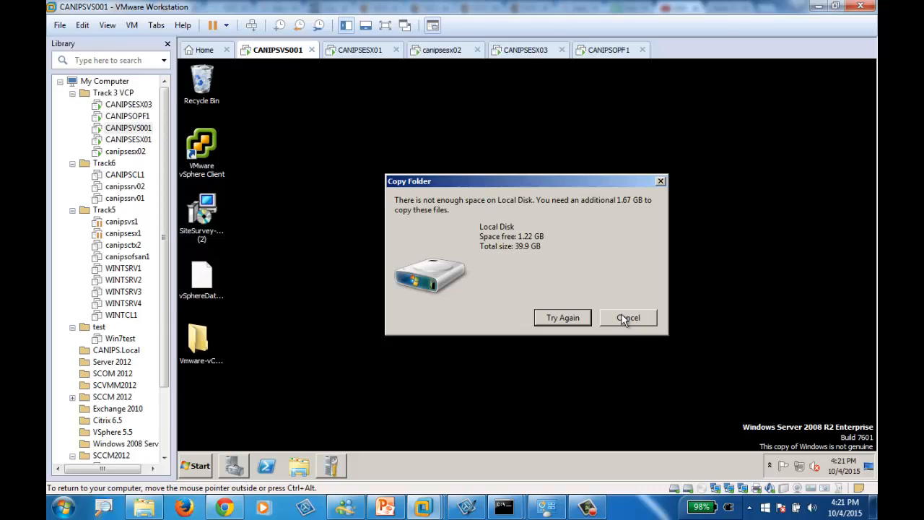
pyautogui.click(622, 315)
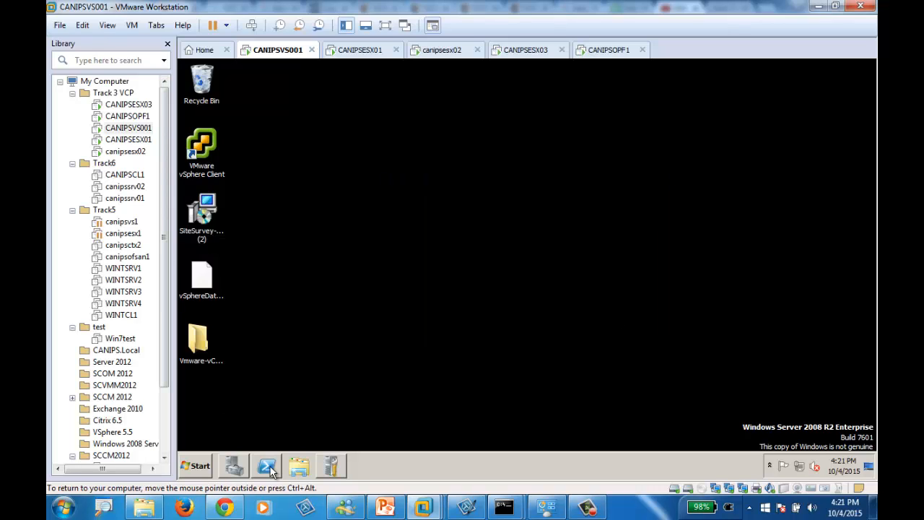
# Paste the Windows 7 ISO into New Volume (E:) on the CANIPSVS001 virtual machine.
pyautogui.click(299, 467)
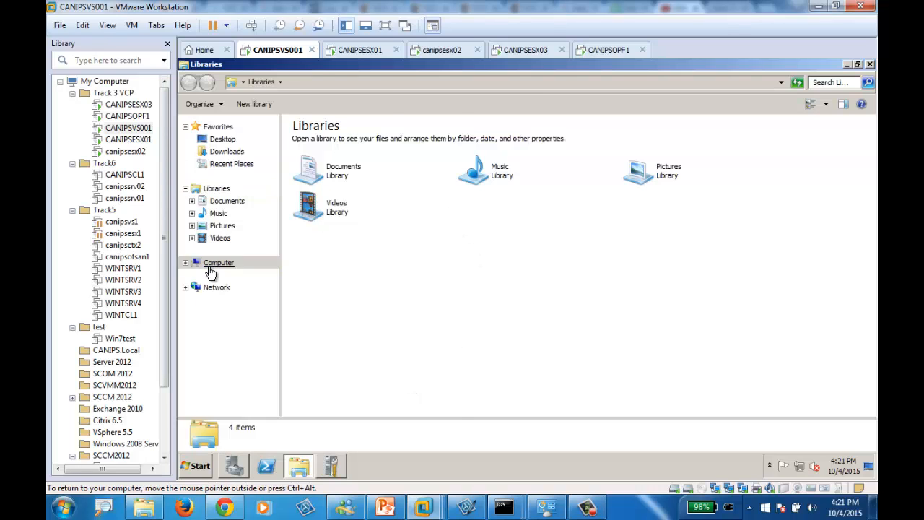
pyautogui.click(209, 269)
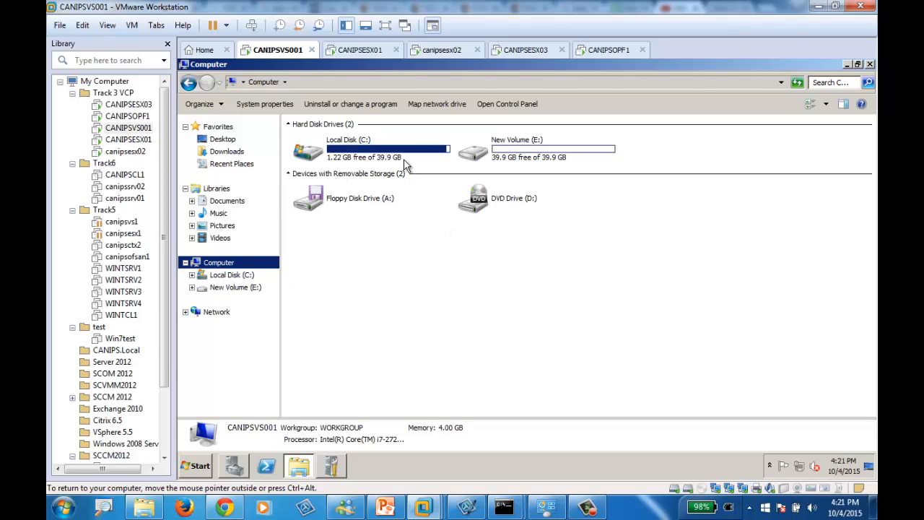
pyautogui.doubleClick(518, 160)
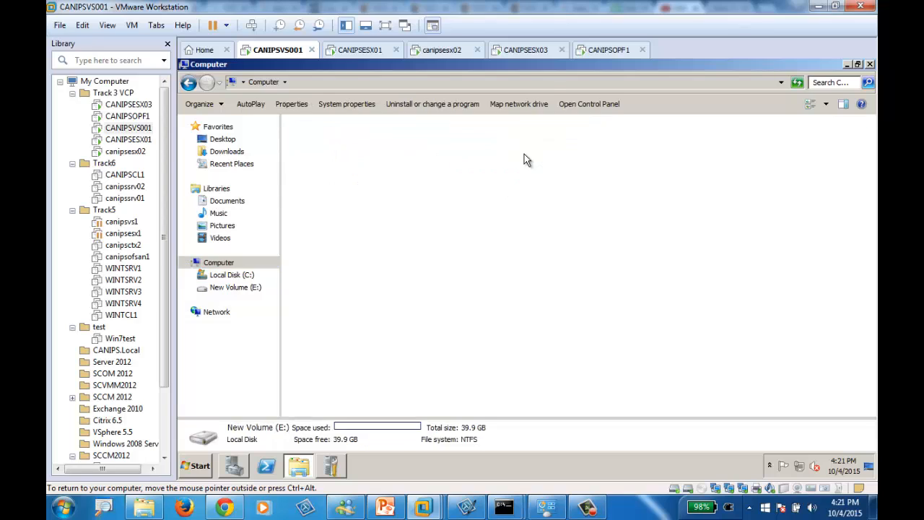
pyautogui.rightClick(431, 201)
pyautogui.click(470, 273)
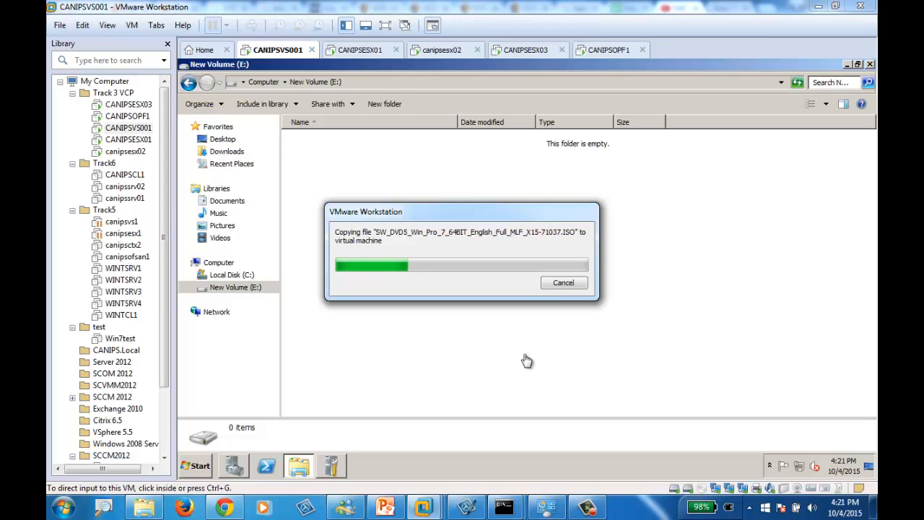
pyautogui.click(587, 507)
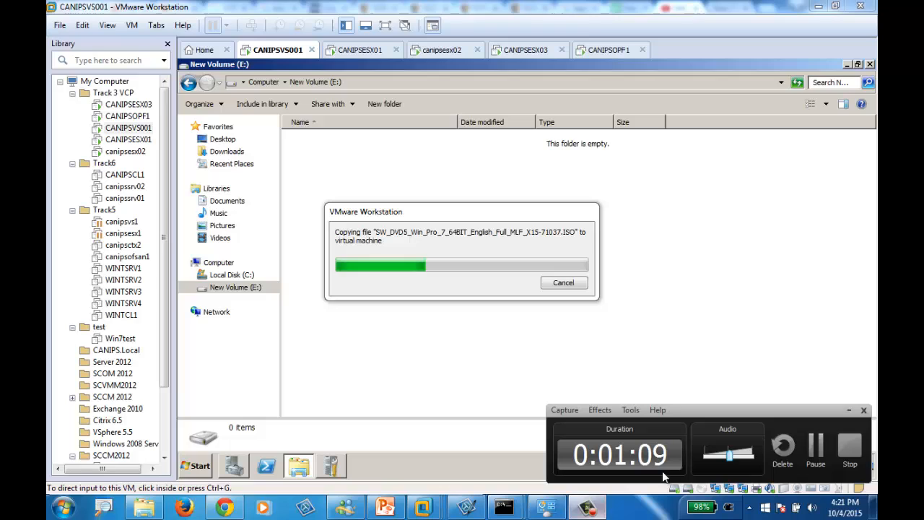
pyautogui.click(814, 460)
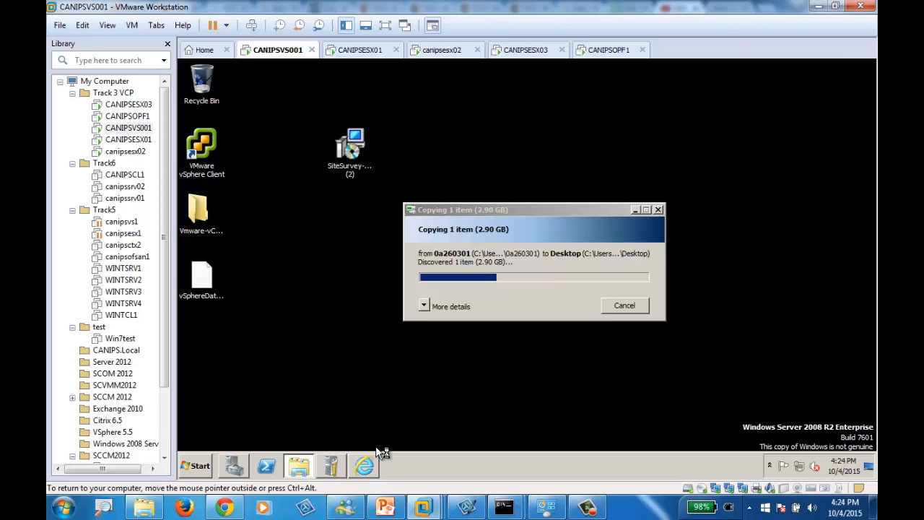
# Open the vSphere Web Client login page in Internet Explorer and prepare to enter the user name.
pyautogui.click(365, 468)
pyautogui.click(301, 291)
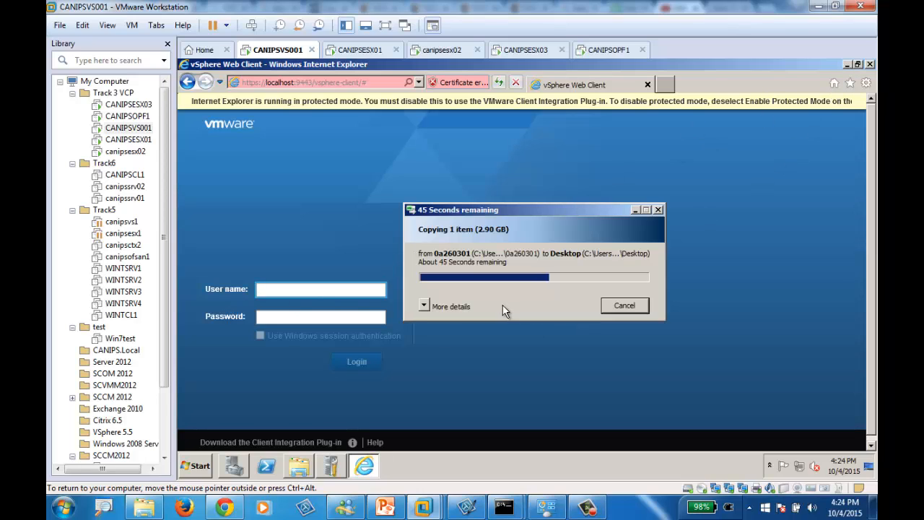
pyautogui.click(294, 290)
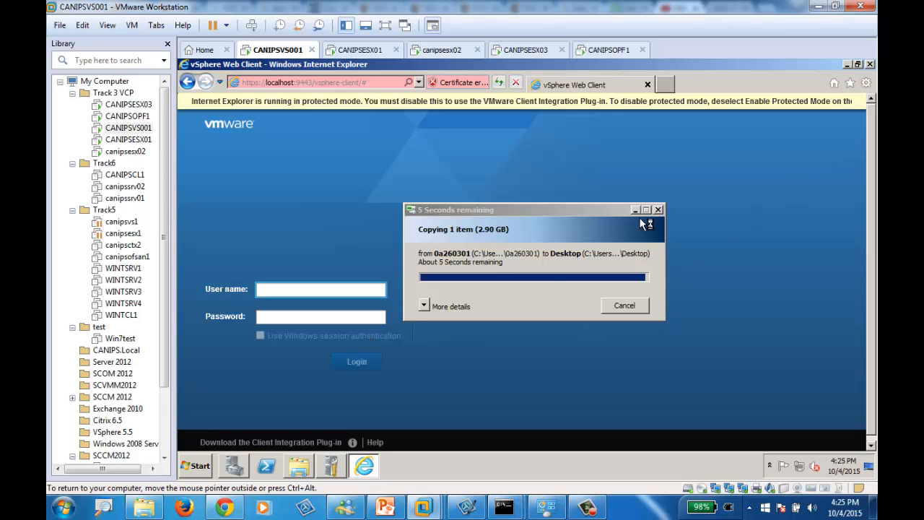
pyautogui.click(425, 309)
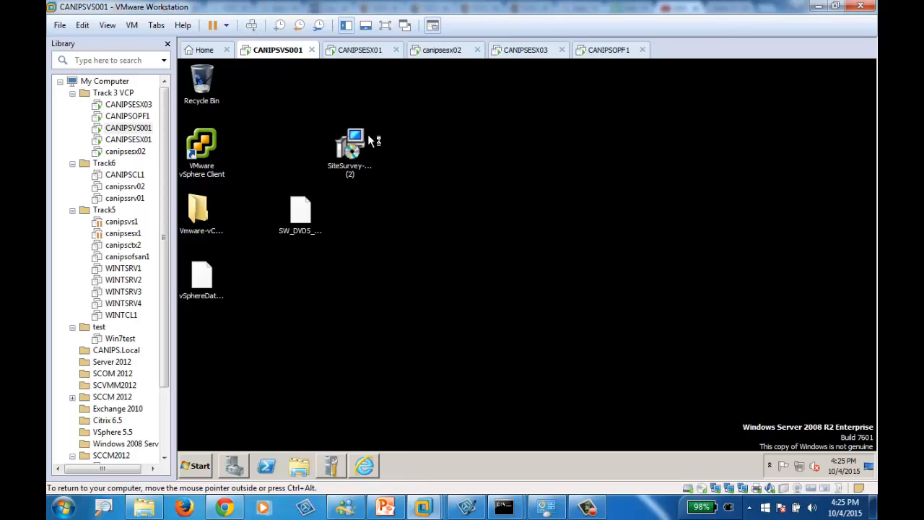
# Launch the vSphere Client, set the server to 192.168.100.15, and try to log in with the administrator user name and password.
pyautogui.click(207, 137)
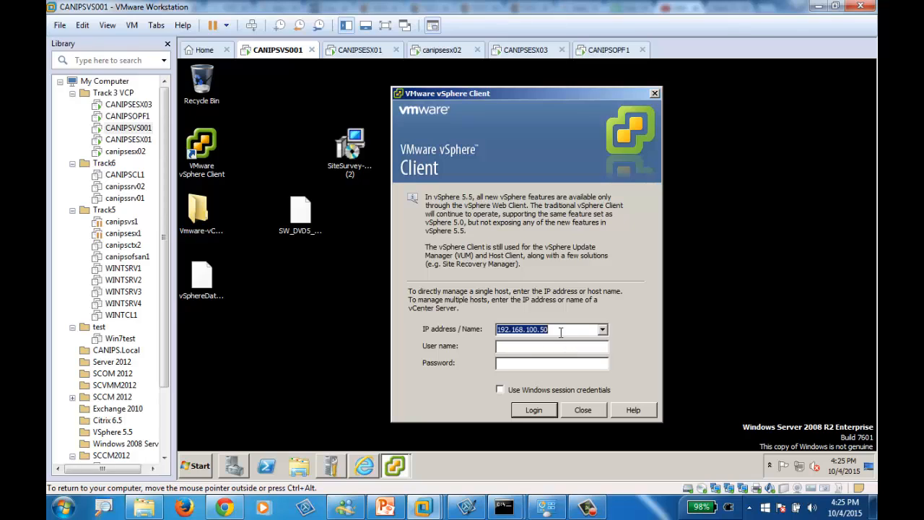
pyautogui.click(560, 332)
pyautogui.press('BackSpace')
pyautogui.press('BackSpace')
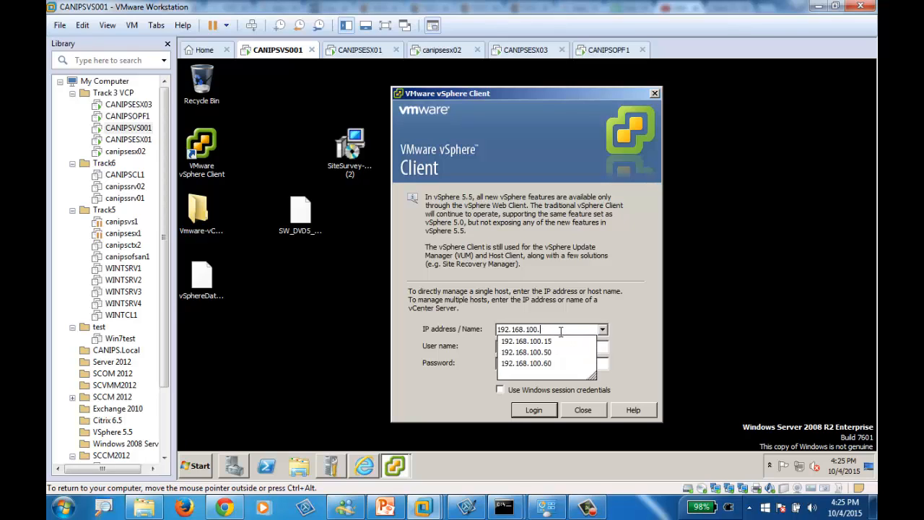
pyautogui.write('15')
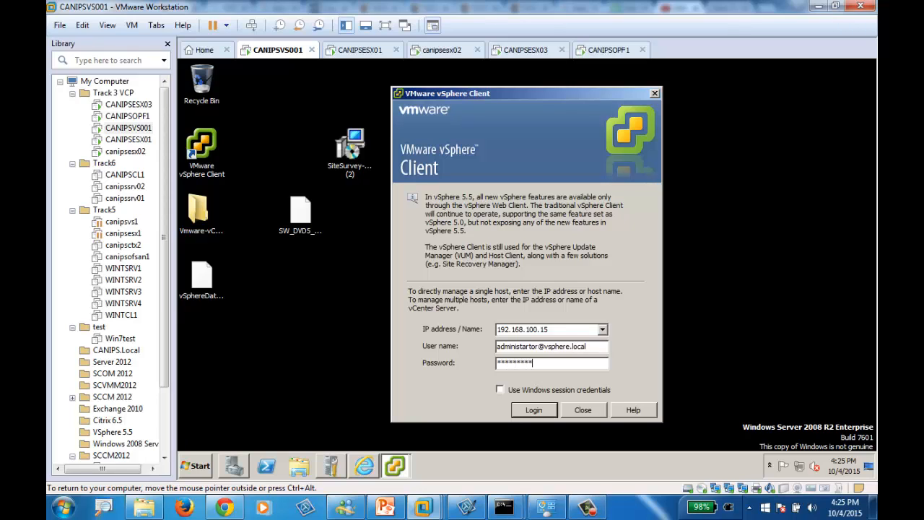
pyautogui.press('Return')
pyautogui.click(587, 313)
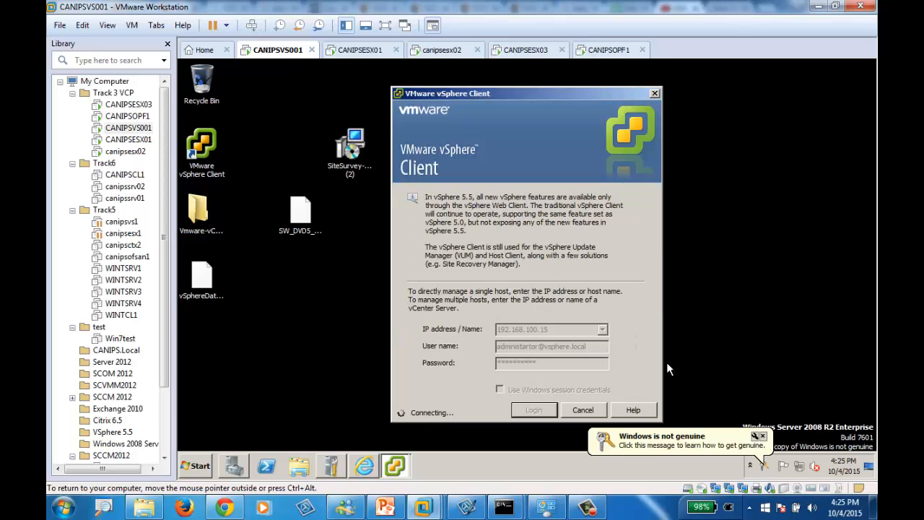
pyautogui.click(763, 437)
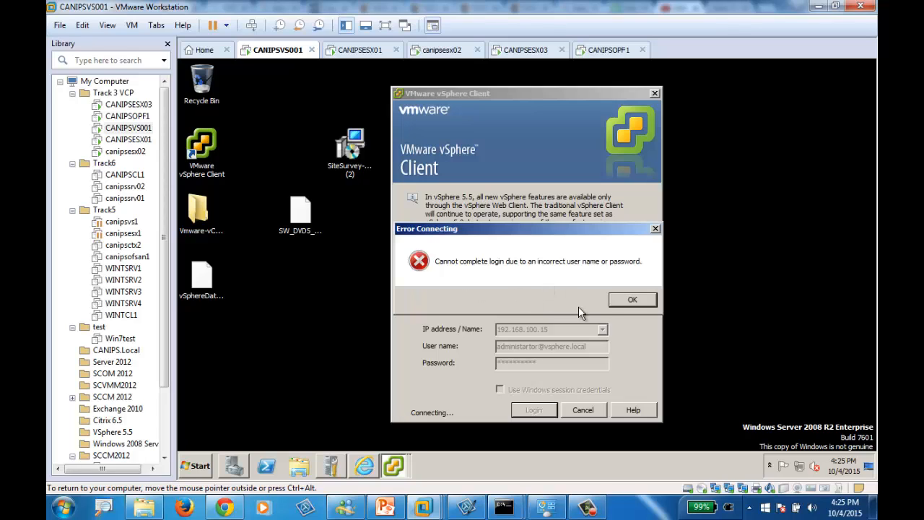
# Correct the administrator user name, re-enter the account password, log in to vCenter and dismiss the evaluation notice.
pyautogui.click(633, 301)
pyautogui.click(565, 347)
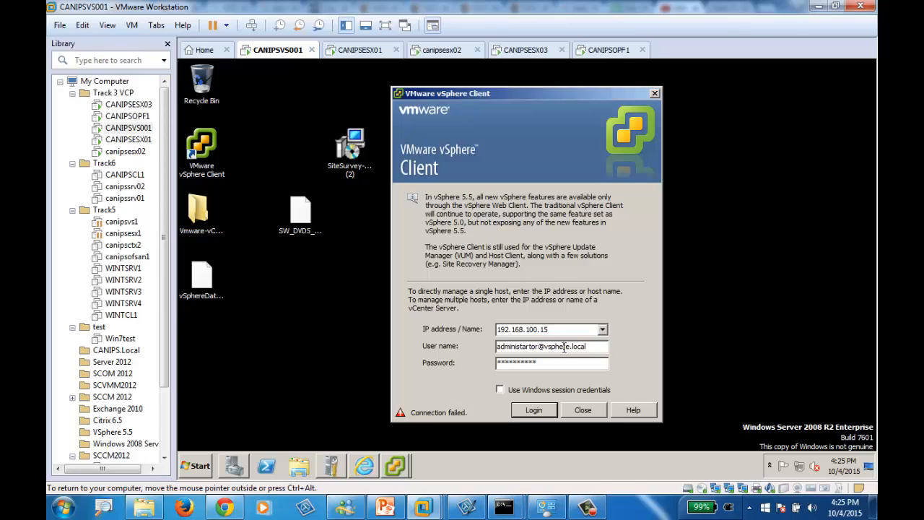
pyautogui.doubleClick(559, 363)
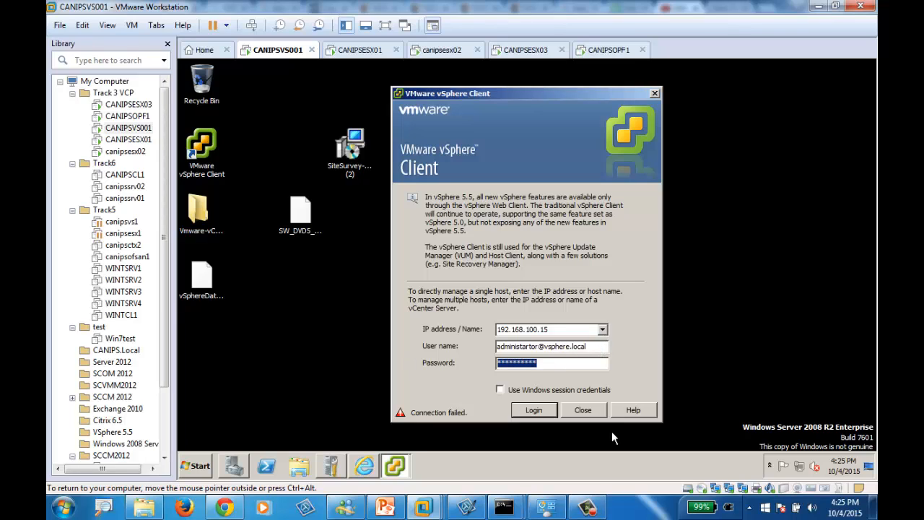
pyautogui.write('**********')
pyautogui.press('BackSpace')
pyautogui.press('BackSpace')
pyautogui.write('ra')
pyautogui.press('Return')
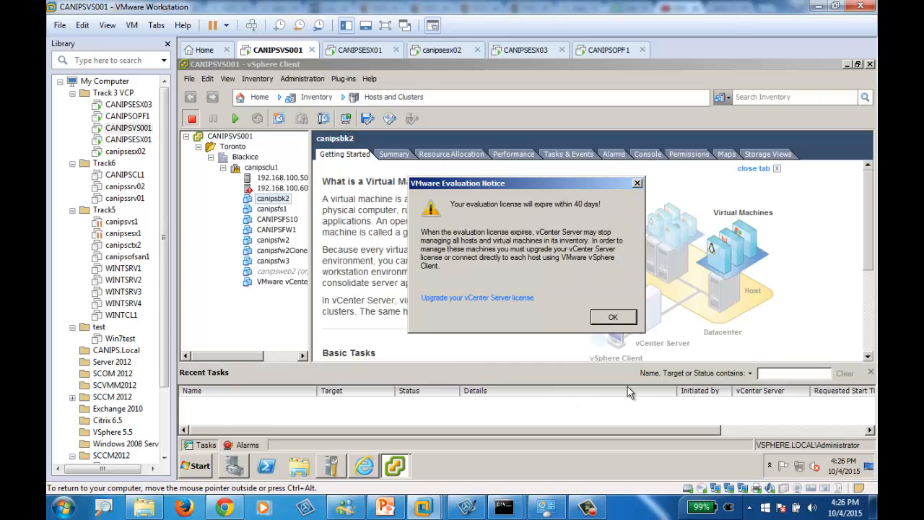
pyautogui.click(613, 317)
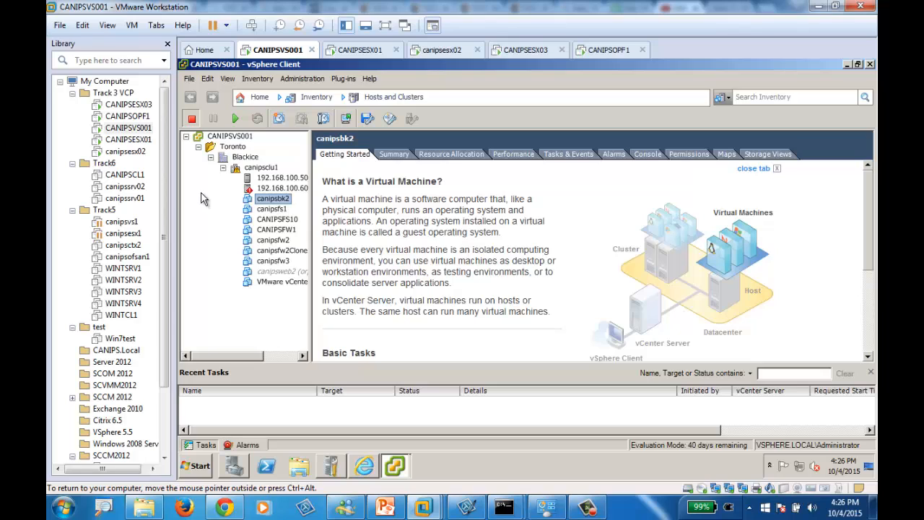
# Open the Datastores and Datastore Clusters inventory and view the hosts attached to DSOPFLUN1.
pyautogui.click(260, 170)
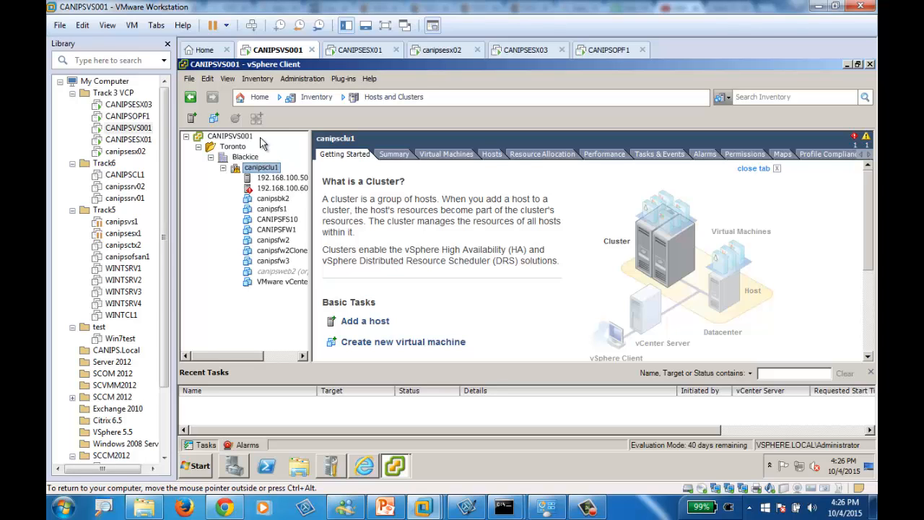
pyautogui.click(255, 99)
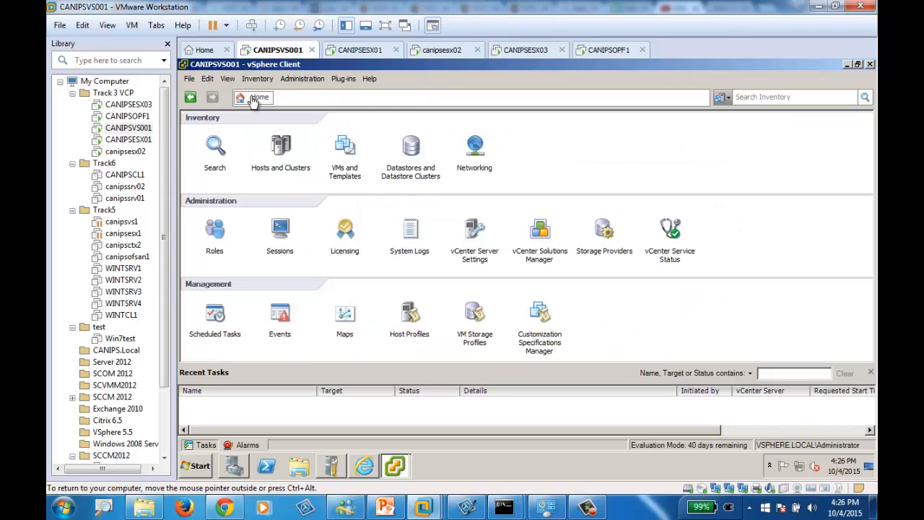
pyautogui.click(409, 156)
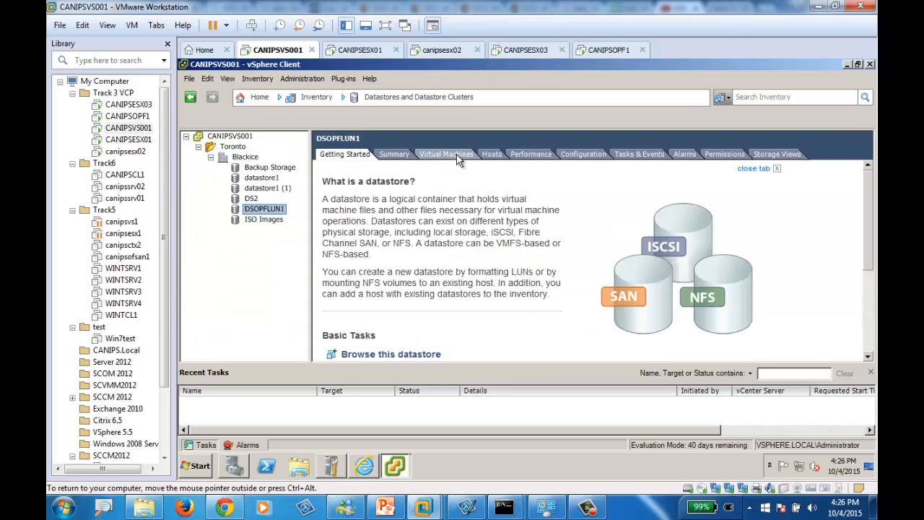
pyautogui.click(492, 154)
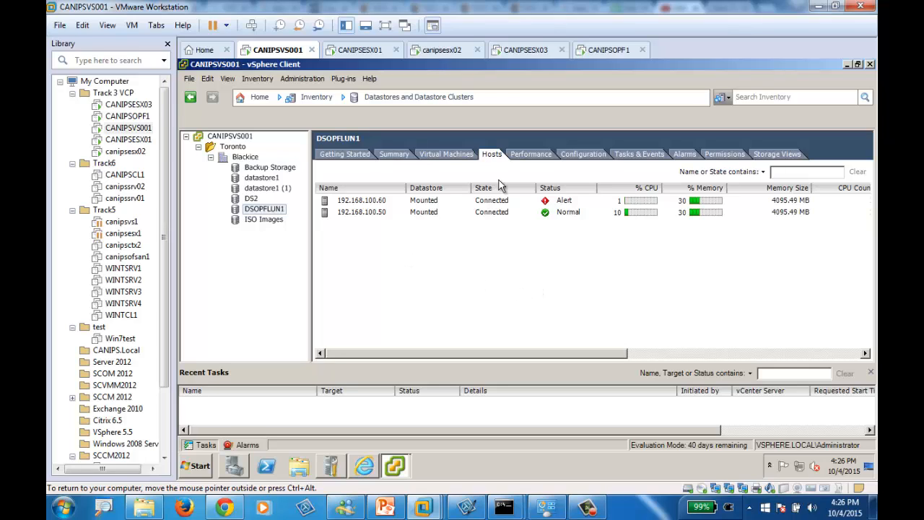
# Examine the capacity and free space in the summaries of the datastore1 and Backup Storage datastores.
pyautogui.click(255, 176)
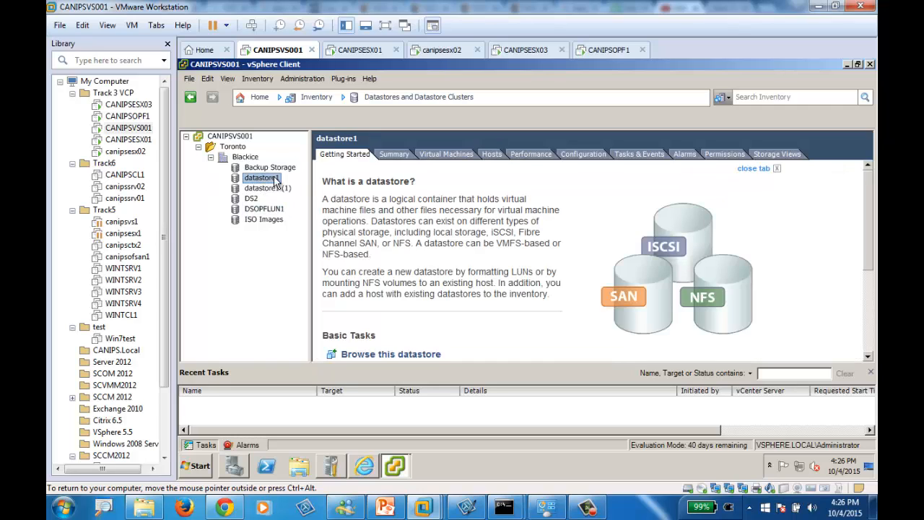
pyautogui.click(394, 154)
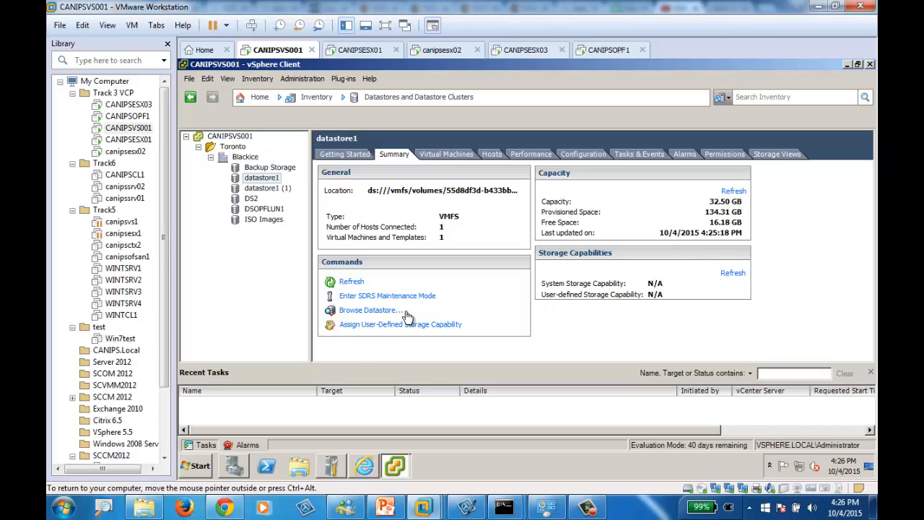
pyautogui.click(259, 189)
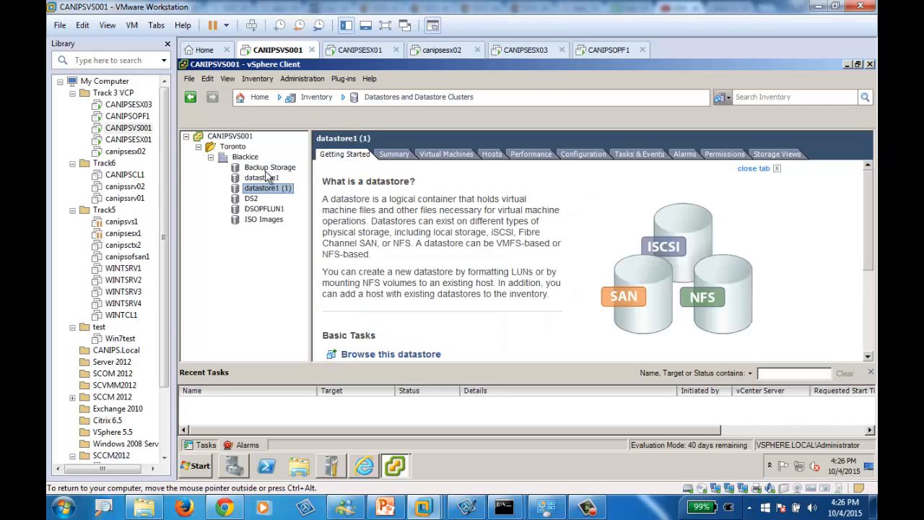
pyautogui.click(268, 168)
pyautogui.click(396, 154)
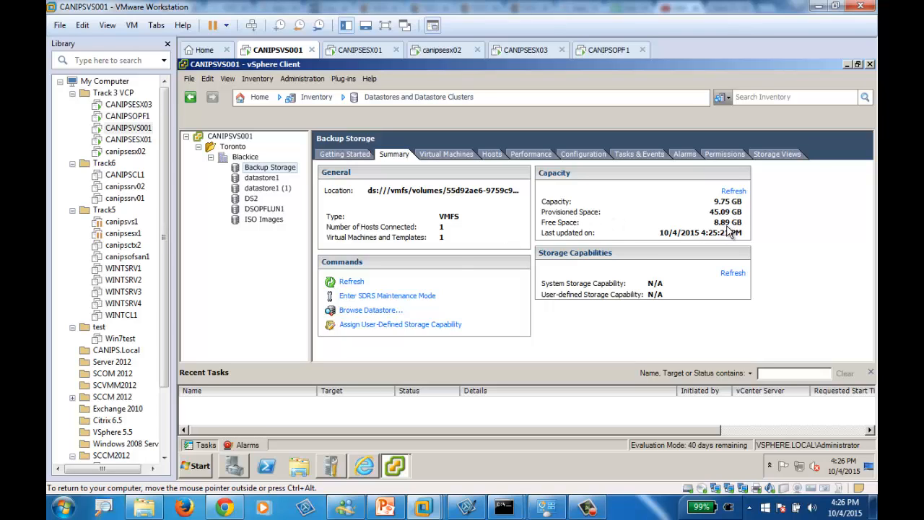
pyautogui.click(275, 181)
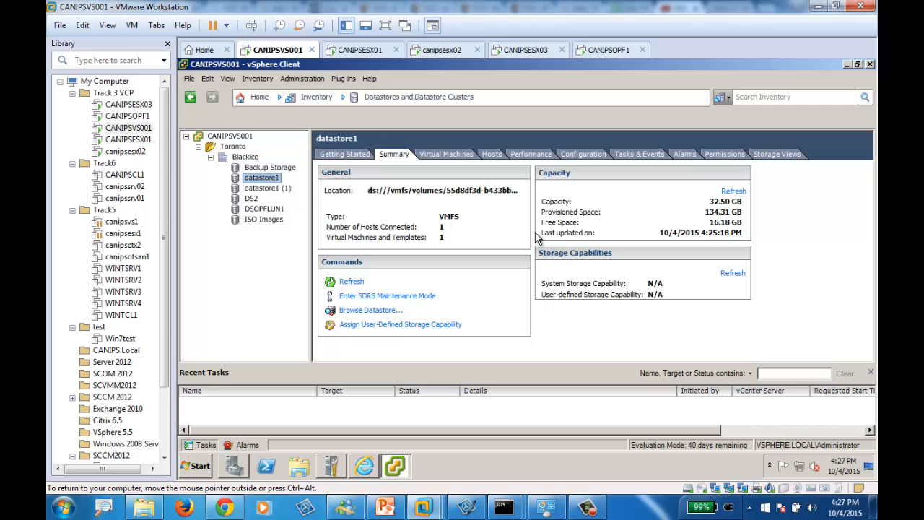
# Browse the datastore1 (1) datastore and create a new folder named ISO in its root.
pyautogui.click(267, 188)
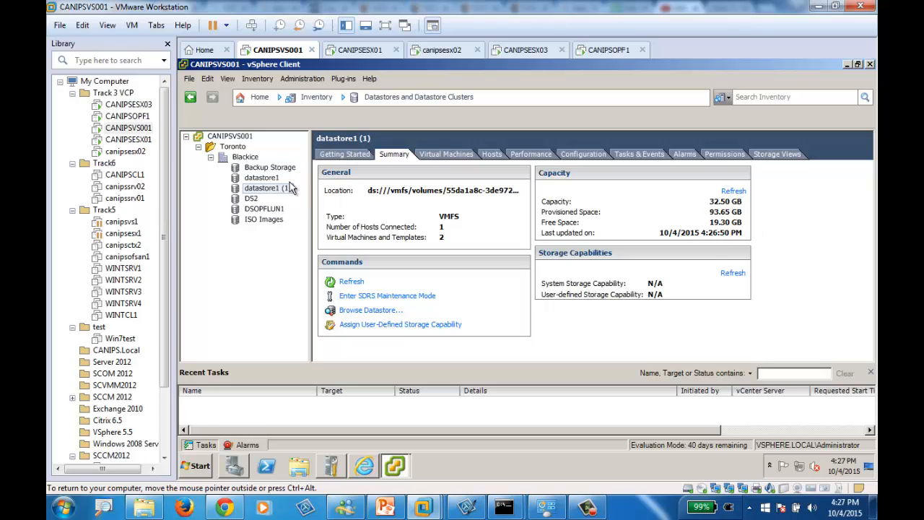
pyautogui.rightClick(244, 193)
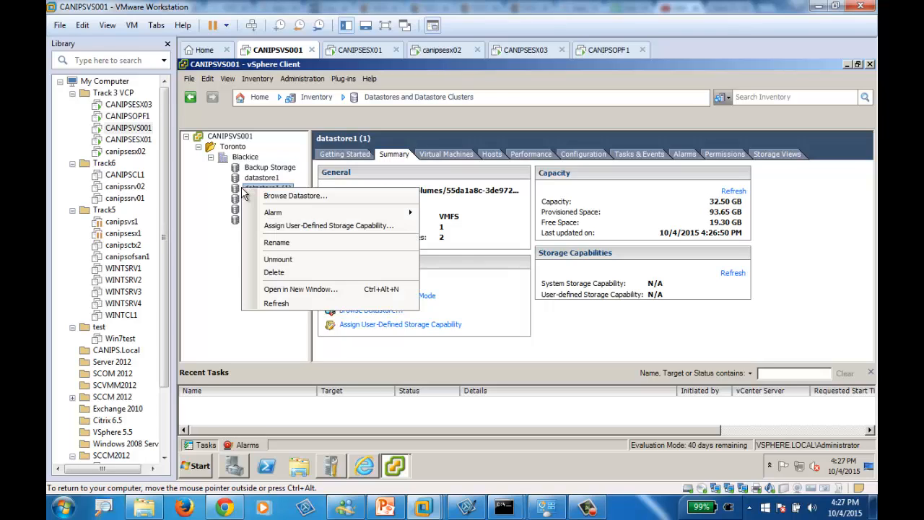
pyautogui.click(302, 204)
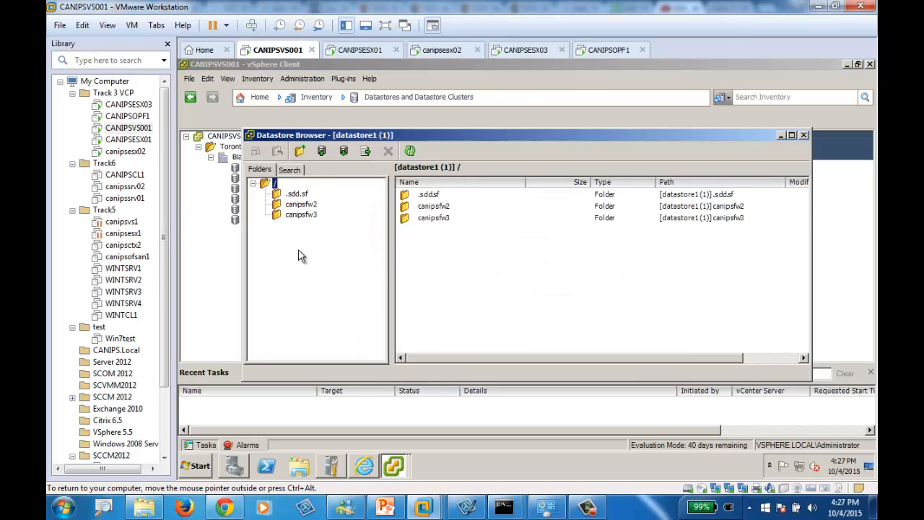
pyautogui.click(300, 152)
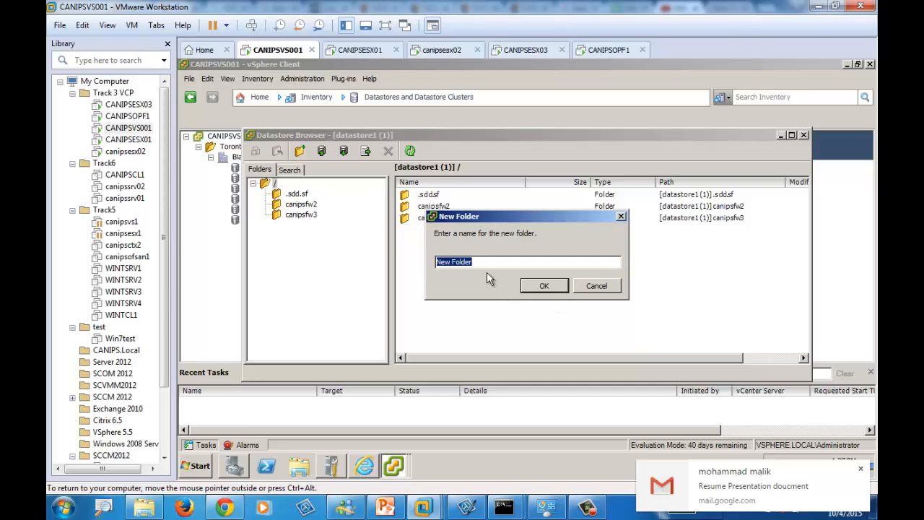
pyautogui.write('ISO')
pyautogui.click(547, 287)
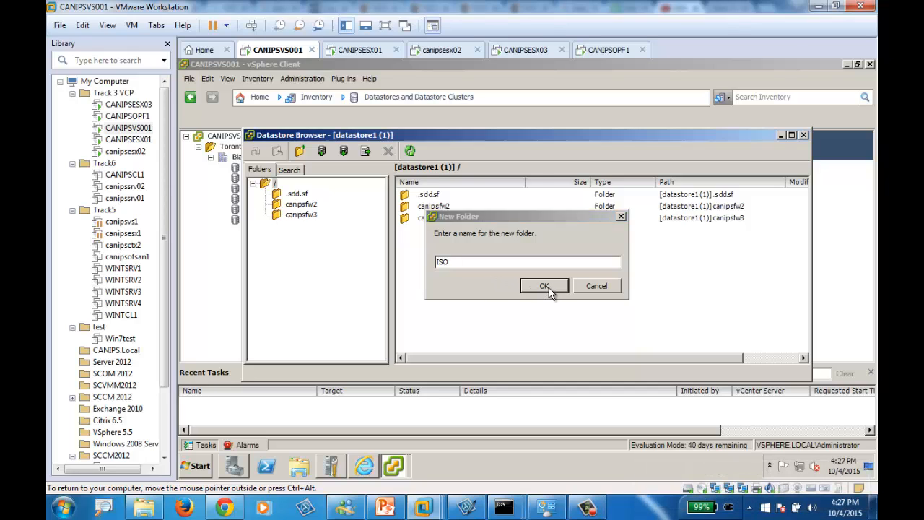
# Upload SW_DVD5_Win_Pro_7_64BIT_English_Full_MLF_X15-71037.ISO from the desktop into the ISO folder of datastore1 (1), accepting the replacement warning.
pyautogui.click(291, 225)
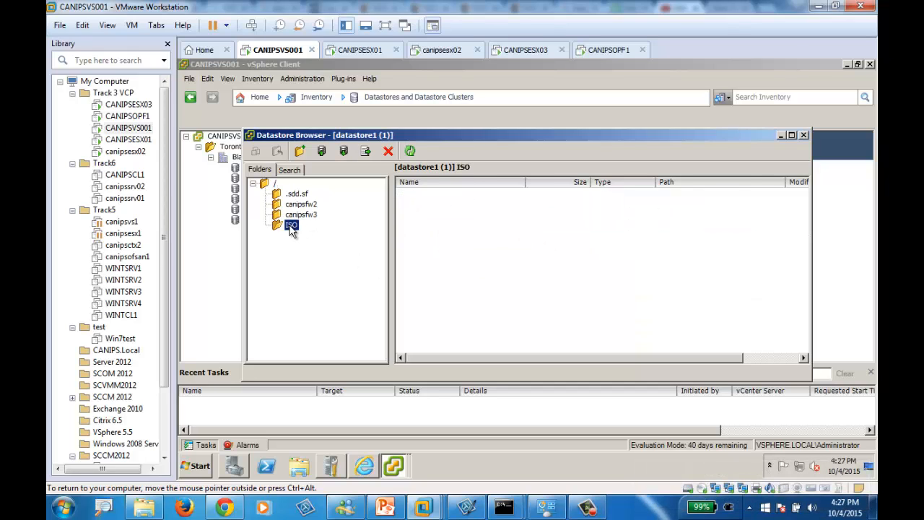
pyautogui.click(322, 151)
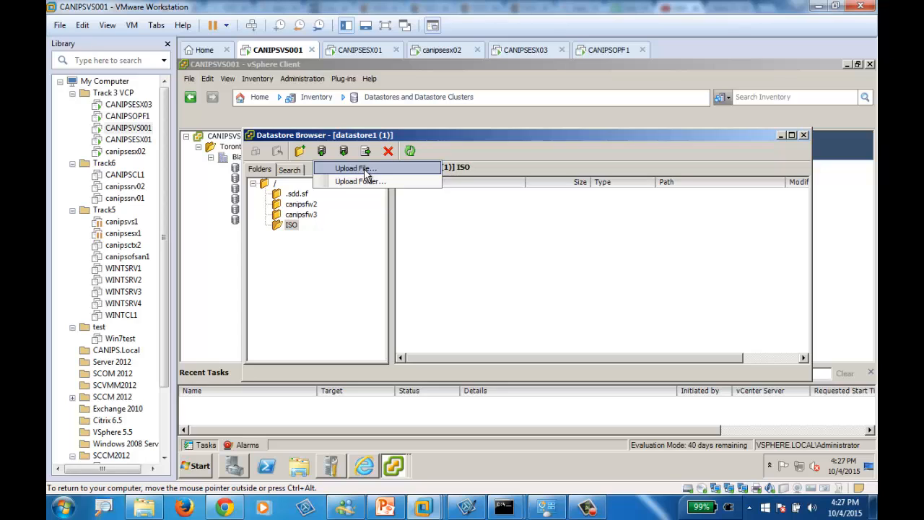
pyautogui.click(366, 170)
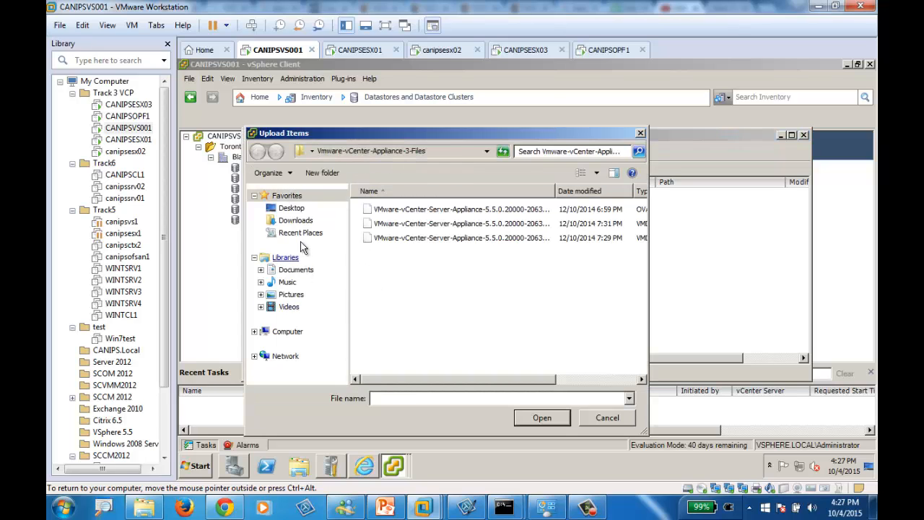
pyautogui.click(291, 208)
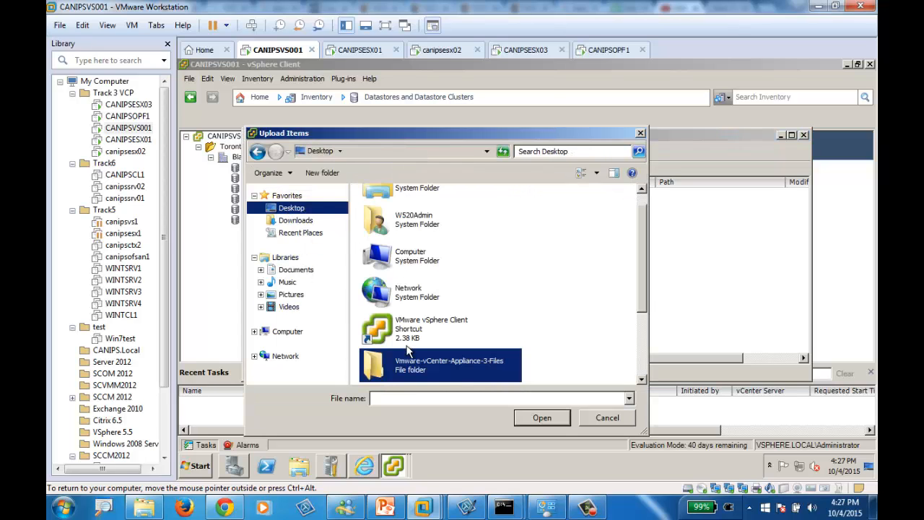
pyautogui.moveTo(641, 302); pyautogui.dragTo(628, 365)
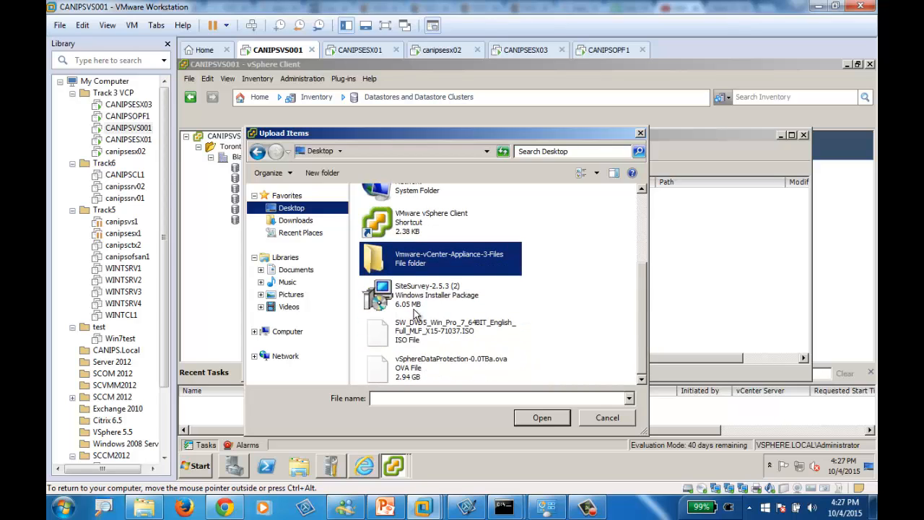
pyautogui.click(442, 329)
pyautogui.click(545, 425)
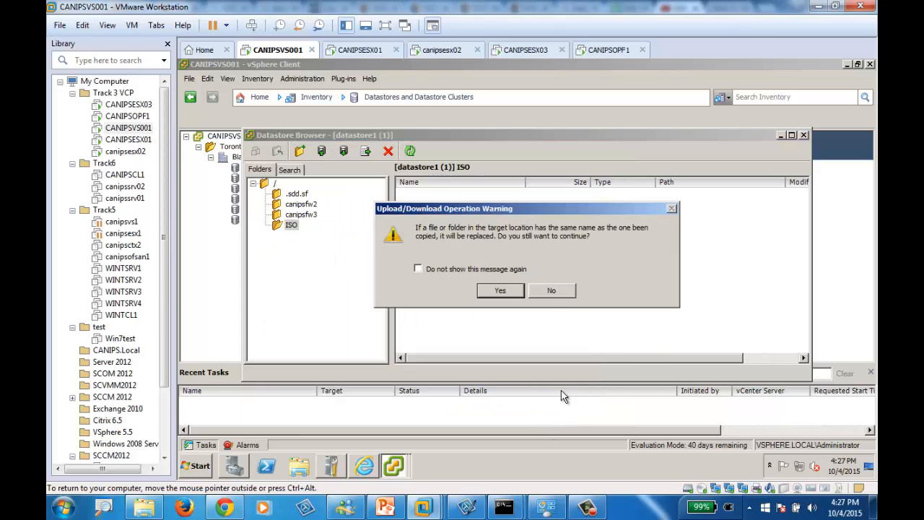
pyautogui.click(498, 290)
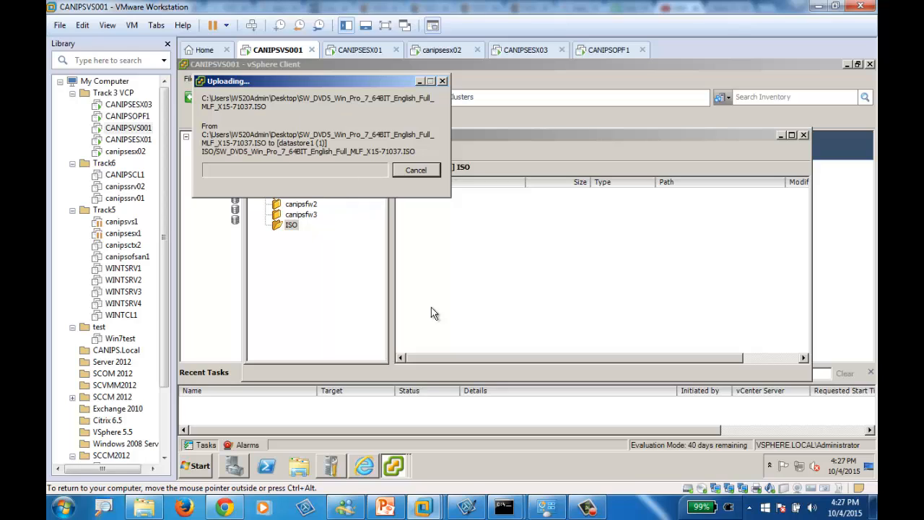
# Bring the upload window back to the front and check the progress of the Windows 7 ISO transfer.
pyautogui.click(589, 508)
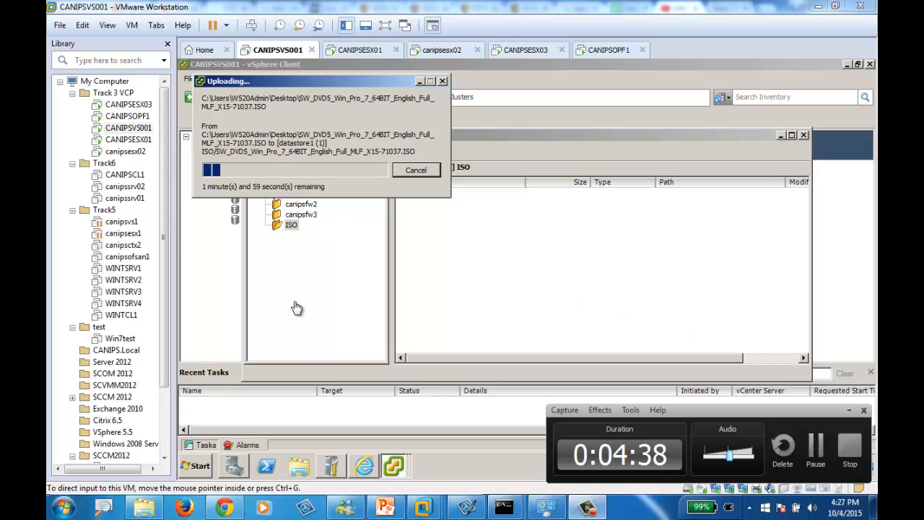
pyautogui.click(231, 277)
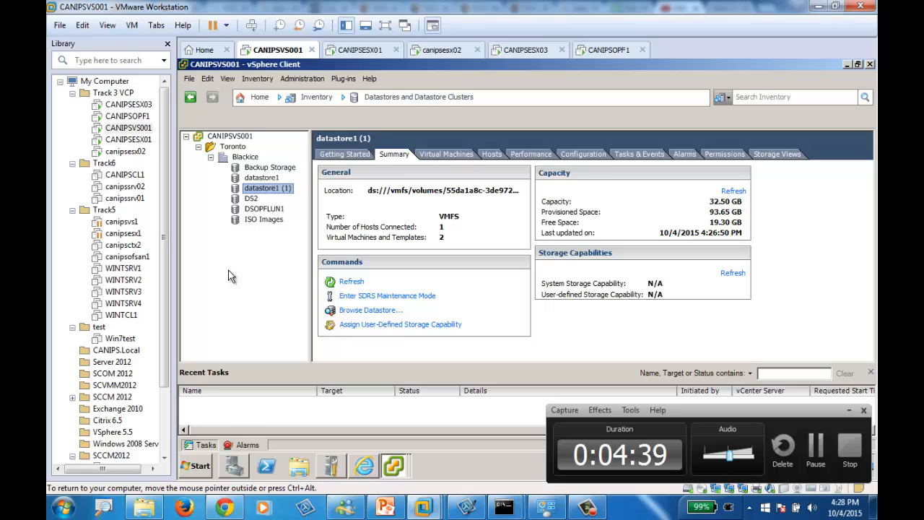
pyautogui.rightClick(250, 189)
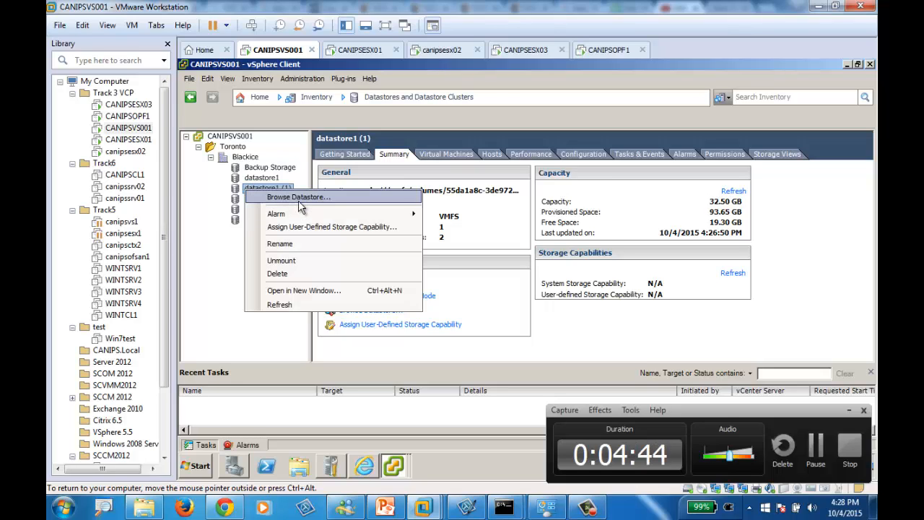
pyautogui.click(394, 466)
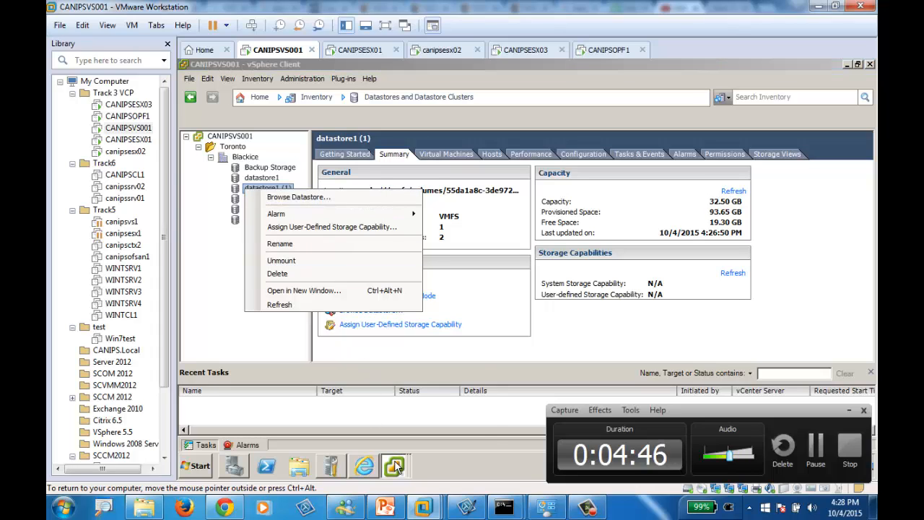
pyautogui.click(381, 421)
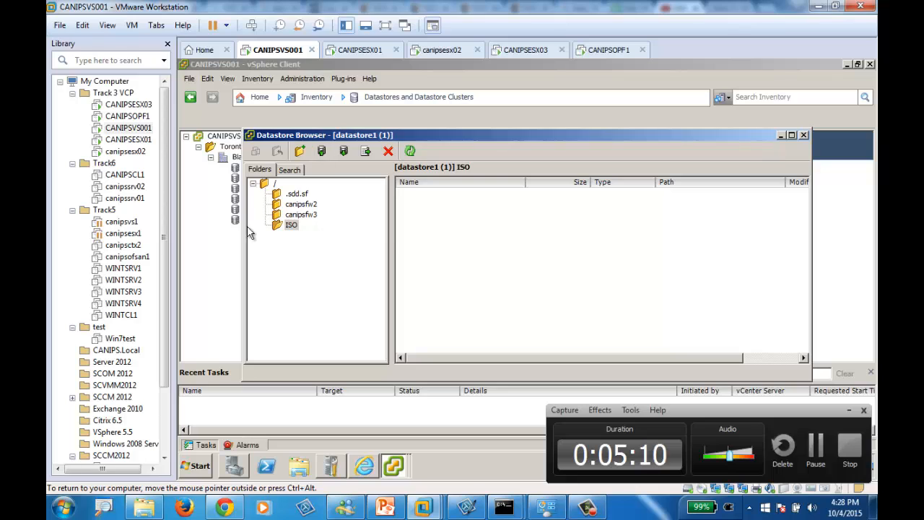
pyautogui.click(395, 468)
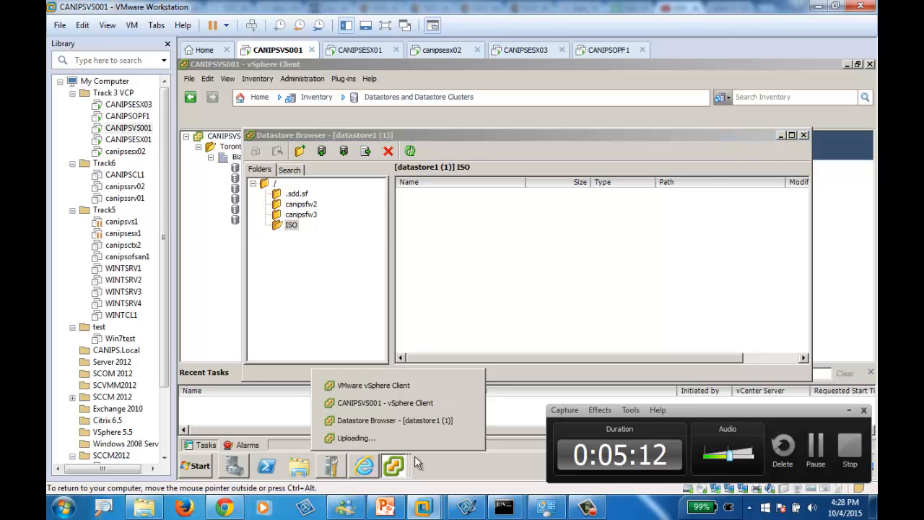
pyautogui.click(354, 438)
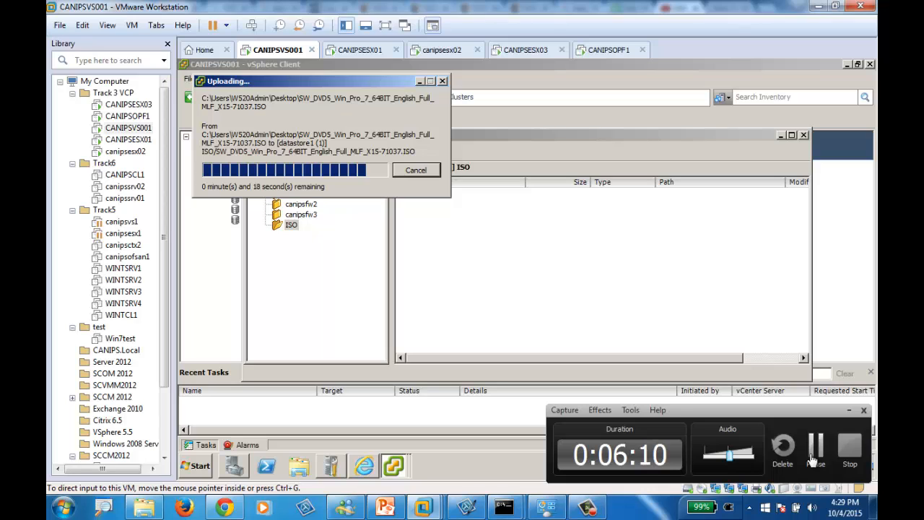
pyautogui.click(814, 460)
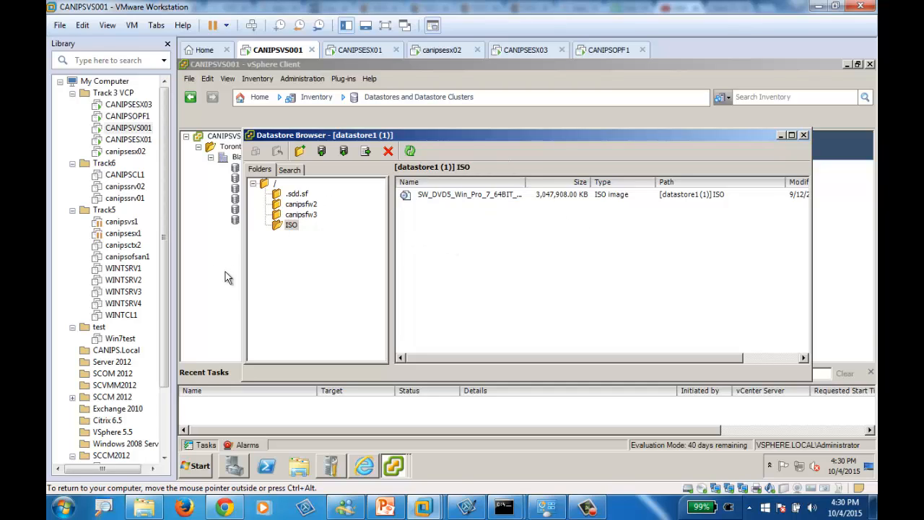
# Open the Hosts and Clusters inventory and start a new virtual machine in cluster canipsclu1 with the Typical configuration.
pyautogui.click(212, 258)
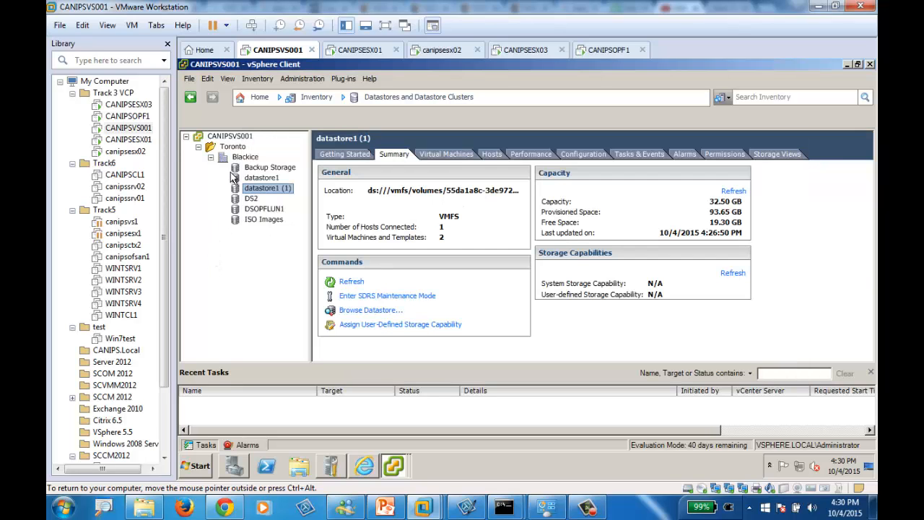
pyautogui.click(311, 97)
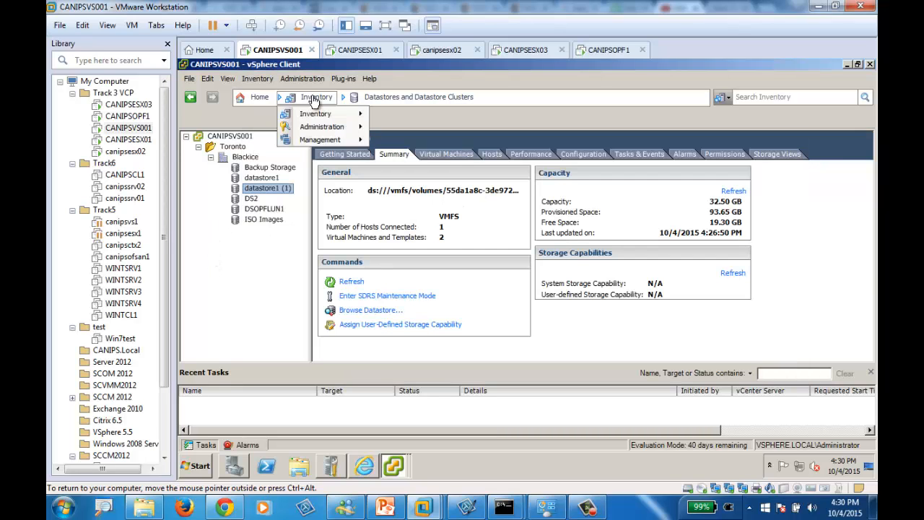
pyautogui.moveTo(321, 114)
pyautogui.click(432, 130)
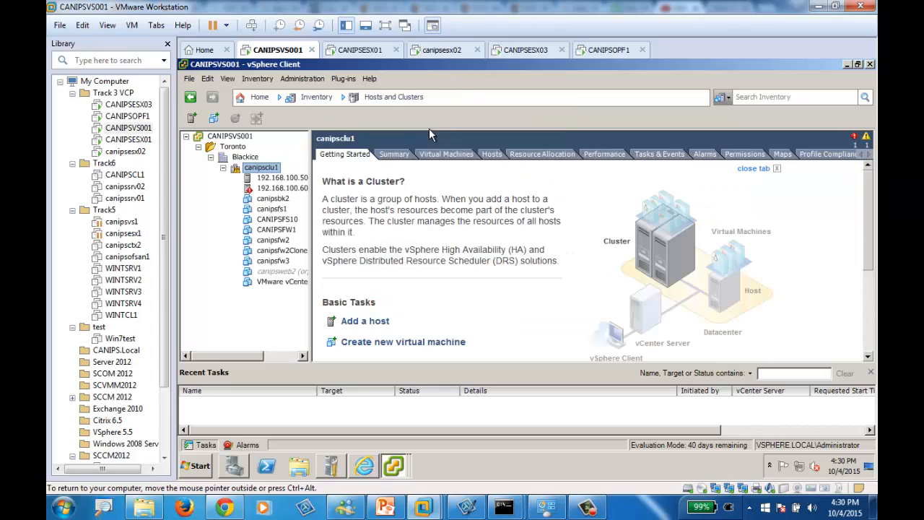
pyautogui.rightClick(253, 168)
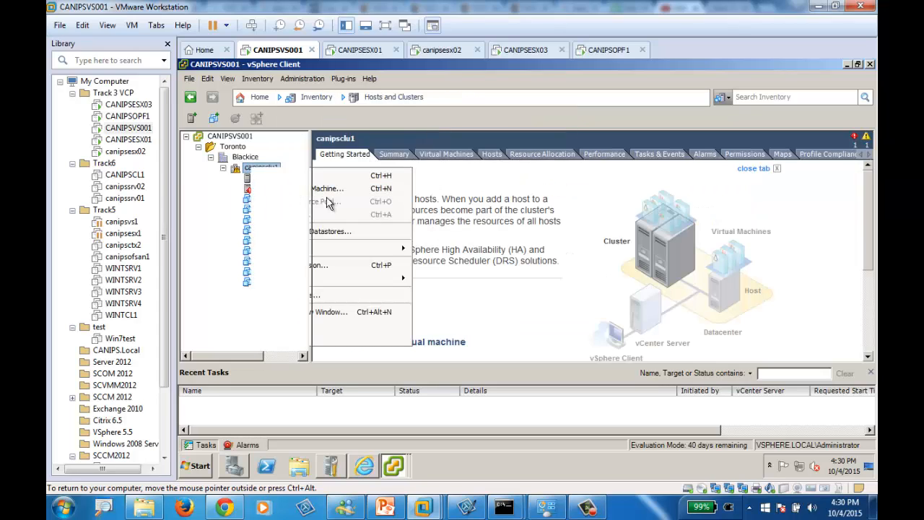
pyautogui.click(293, 190)
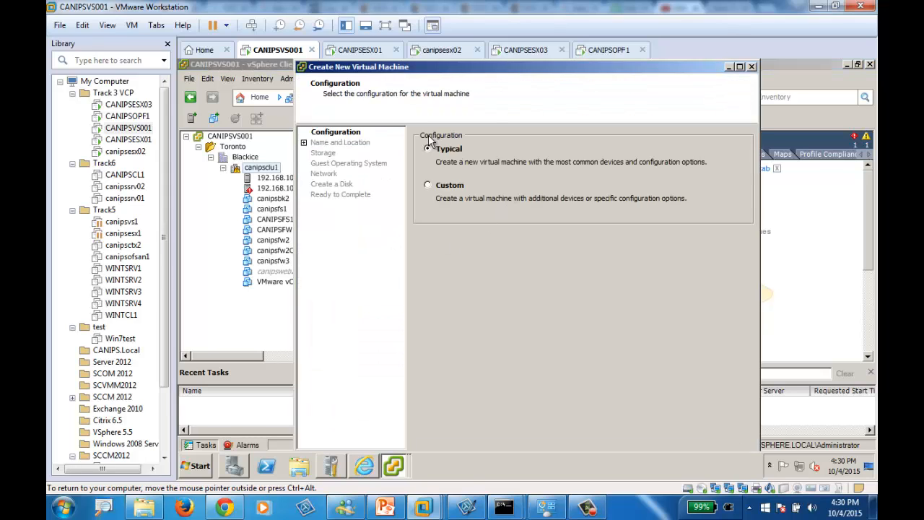
pyautogui.doubleClick(503, 67)
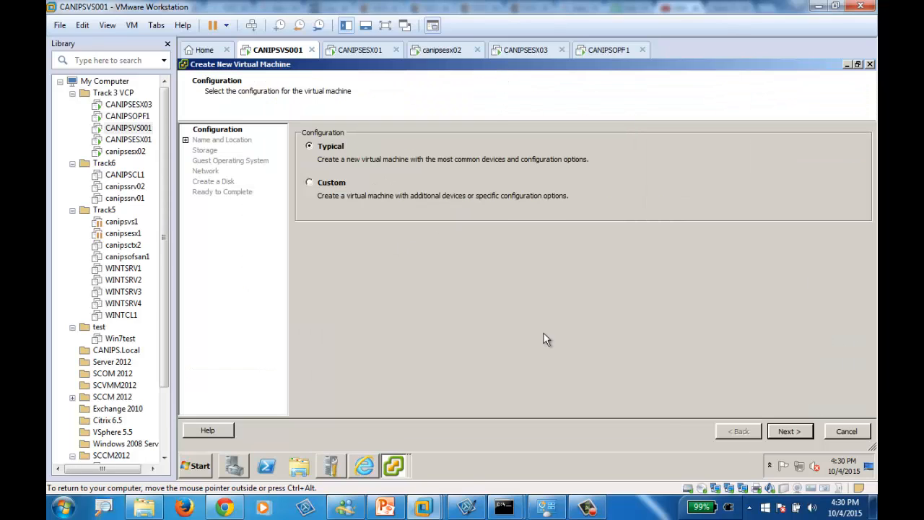
pyautogui.click(789, 433)
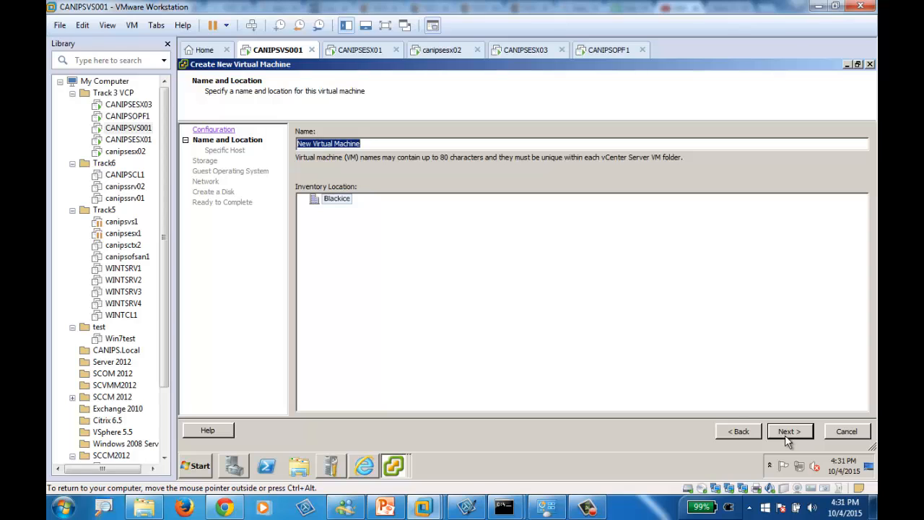
# Place the new virtual machine in Blackice on host 192.168.100.50 and choose DS2 as its destination storage.
pyautogui.click(318, 199)
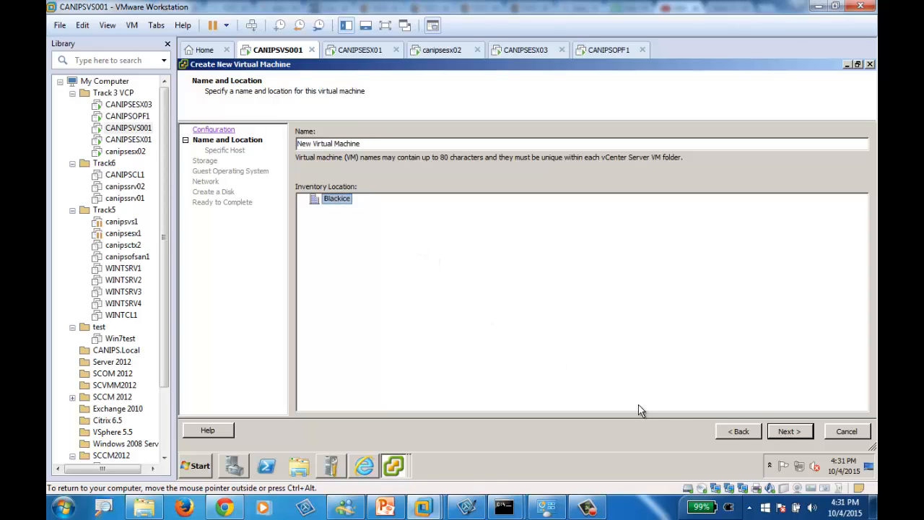
pyautogui.click(787, 432)
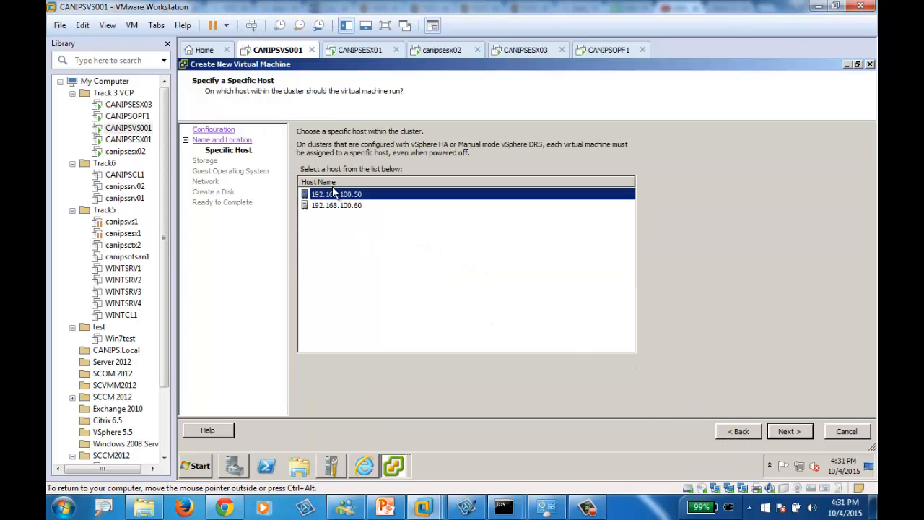
pyautogui.click(787, 432)
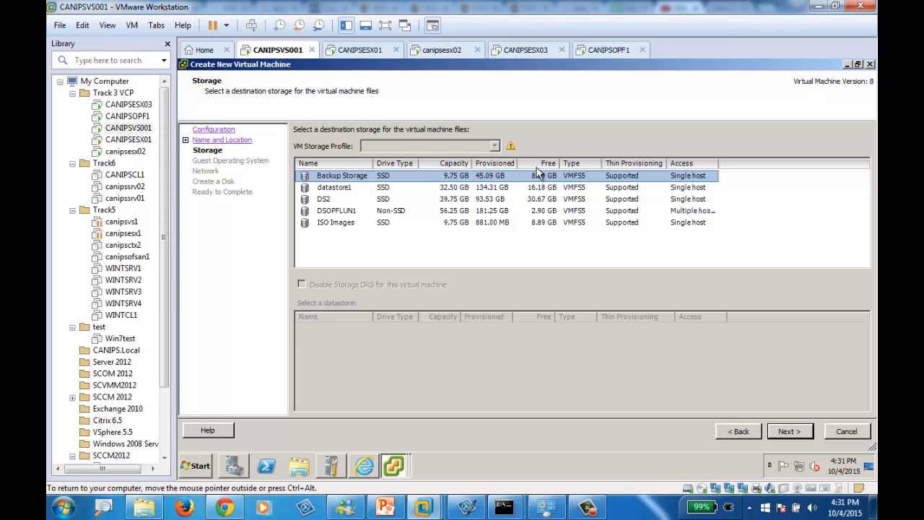
pyautogui.click(383, 202)
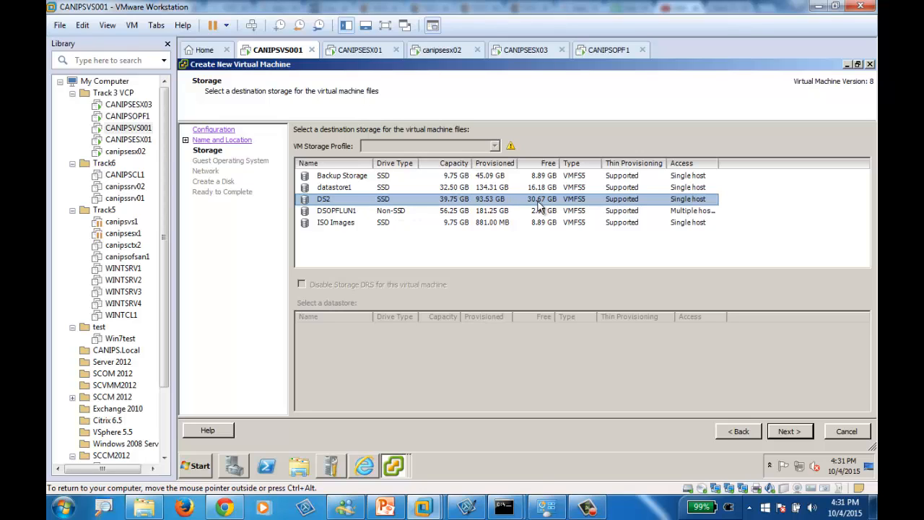
pyautogui.click(795, 433)
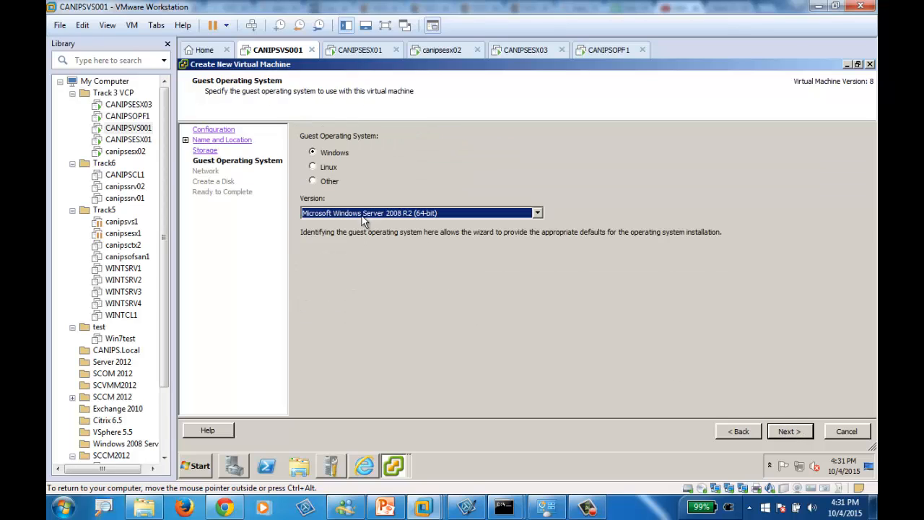
# Set the guest operating system version to Microsoft Windows 7 (64-bit) and continue to the network settings.
pyautogui.click(386, 217)
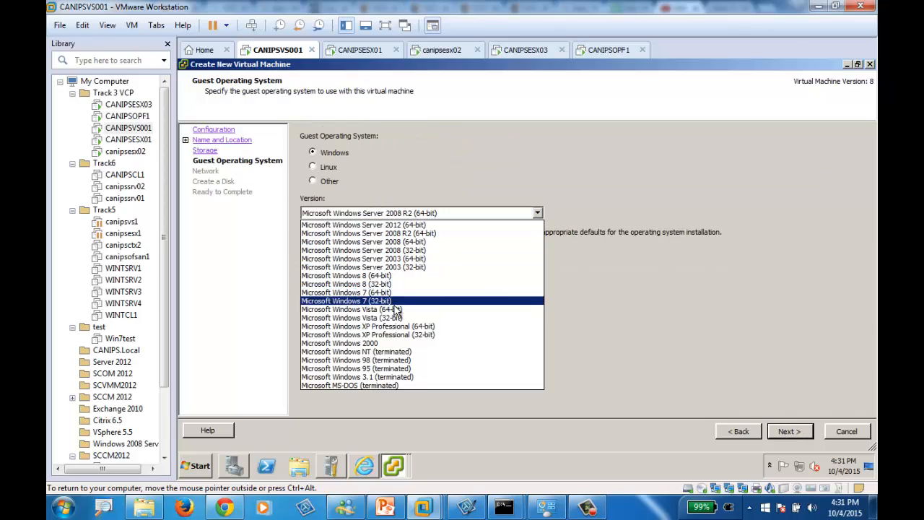
pyautogui.click(379, 292)
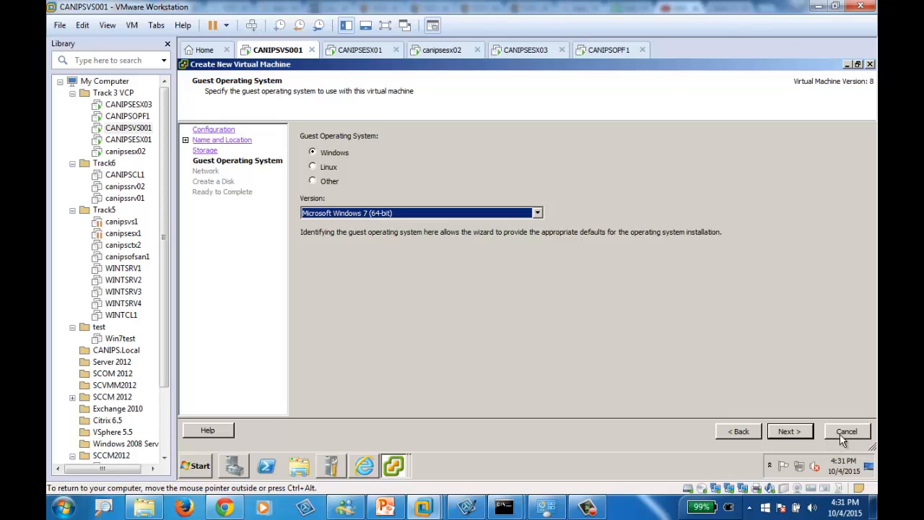
pyautogui.click(783, 431)
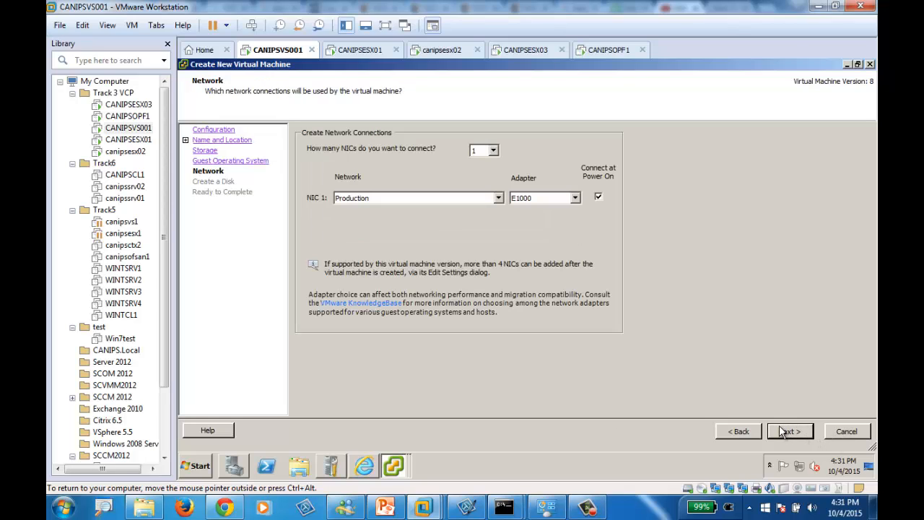
# Accept the Production network and the 32 GB thin-provisioned disk, and open the virtual machine settings for editing before completion.
pyautogui.click(794, 433)
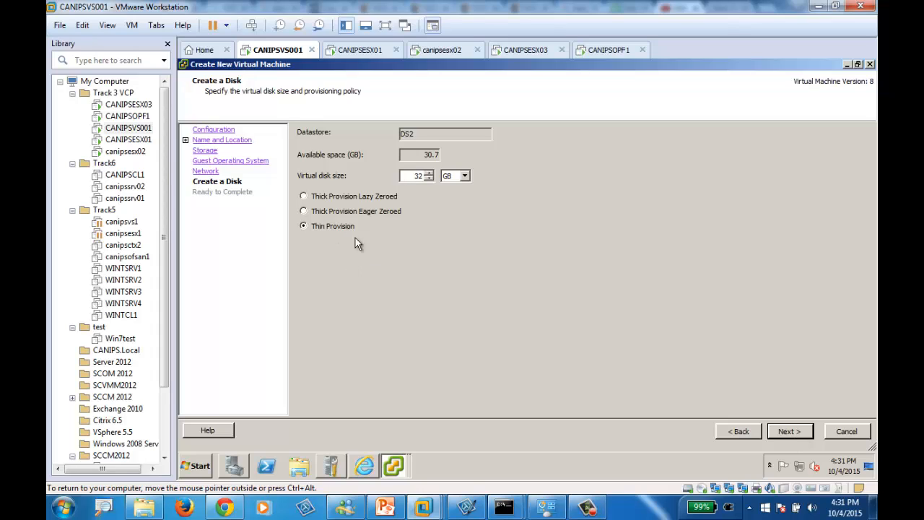
pyautogui.click(789, 435)
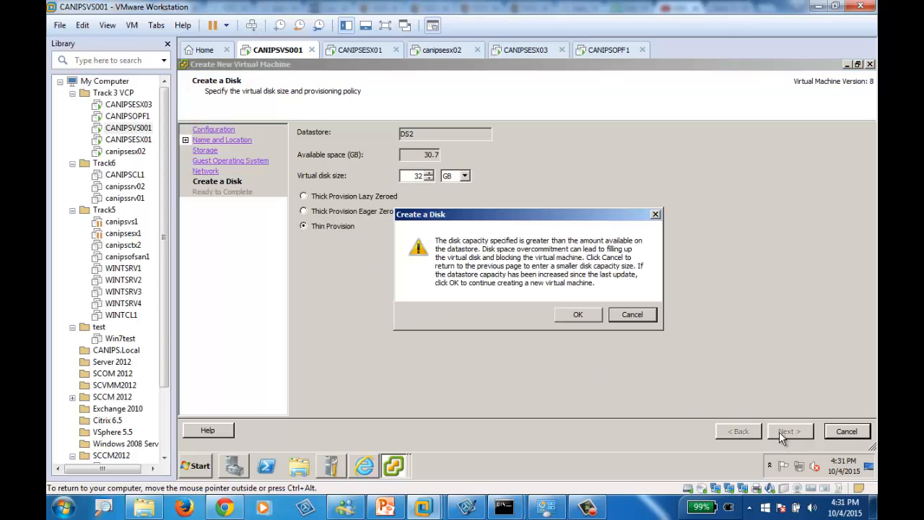
pyautogui.click(577, 316)
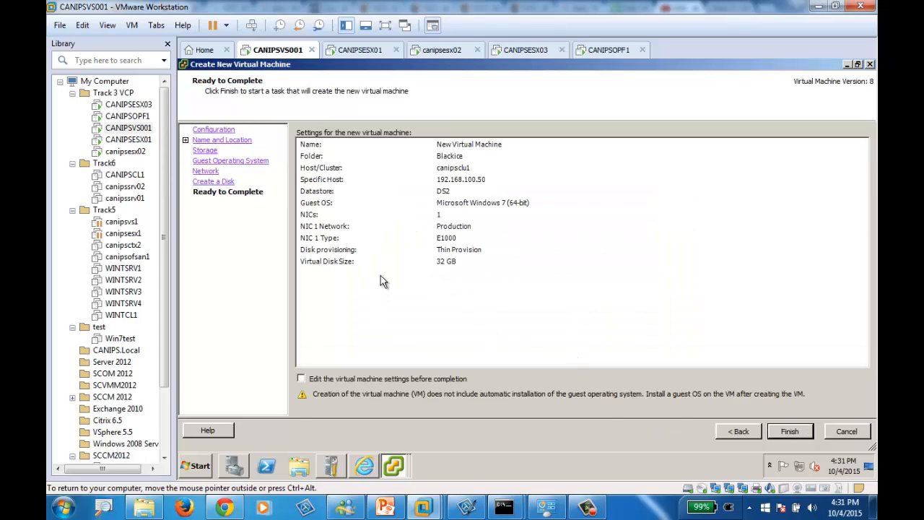
pyautogui.click(345, 380)
pyautogui.click(788, 431)
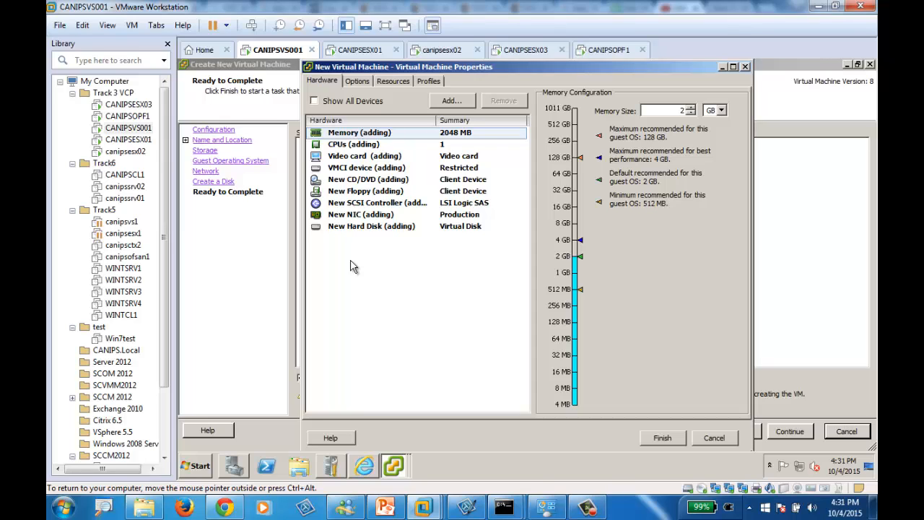
# Try to attach a datastore ISO to the new CD/DVD drive, browsing datastore1, ISO Images and Backup Storage for the Windows 7 image.
pyautogui.click(356, 182)
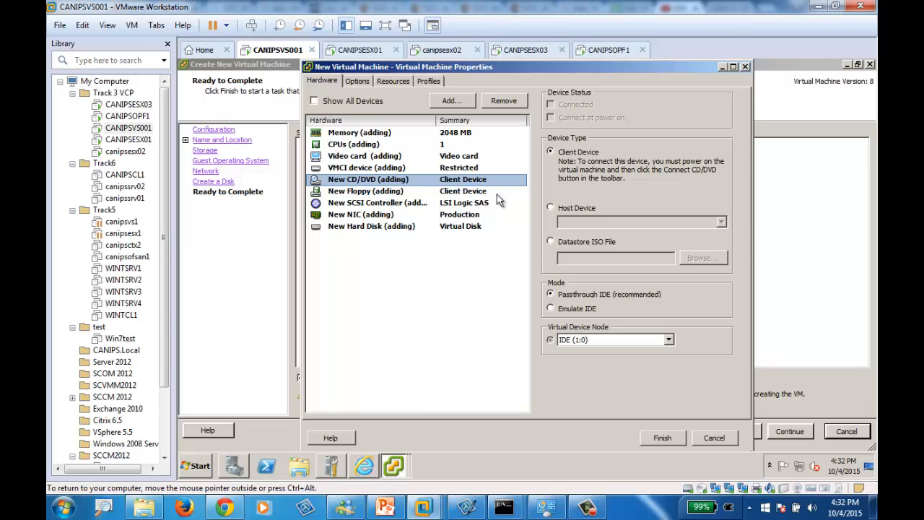
pyautogui.click(577, 242)
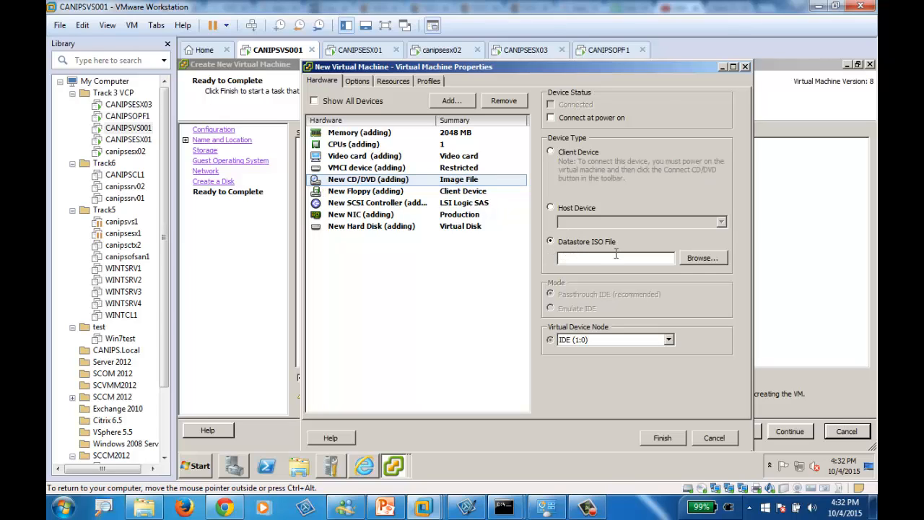
pyautogui.click(705, 258)
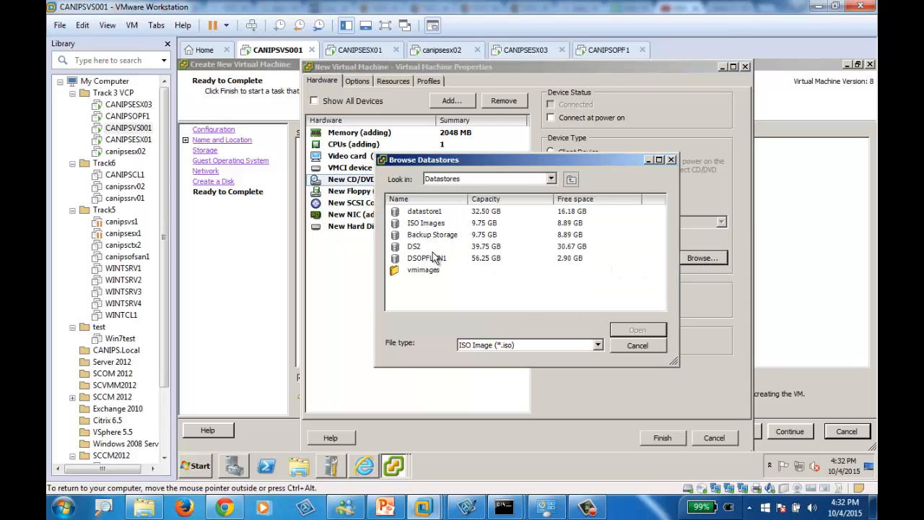
pyautogui.click(436, 213)
pyautogui.doubleClick(437, 214)
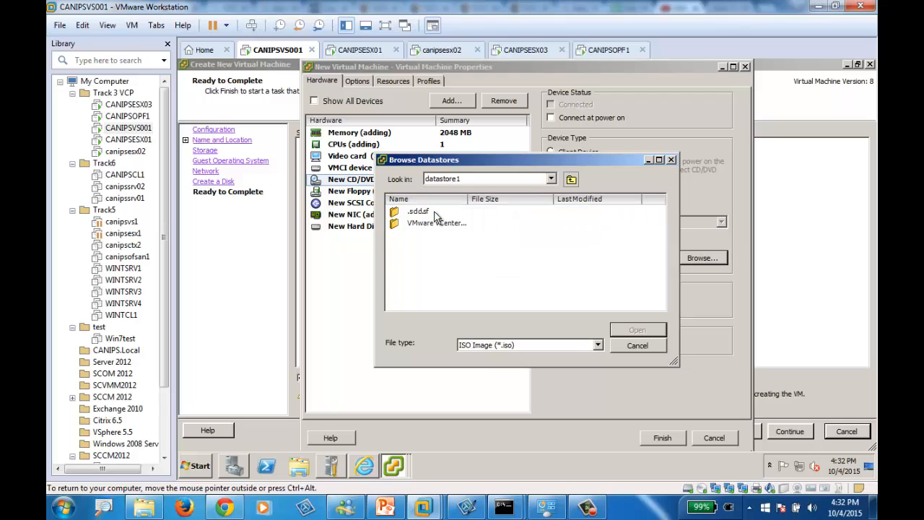
pyautogui.click(571, 179)
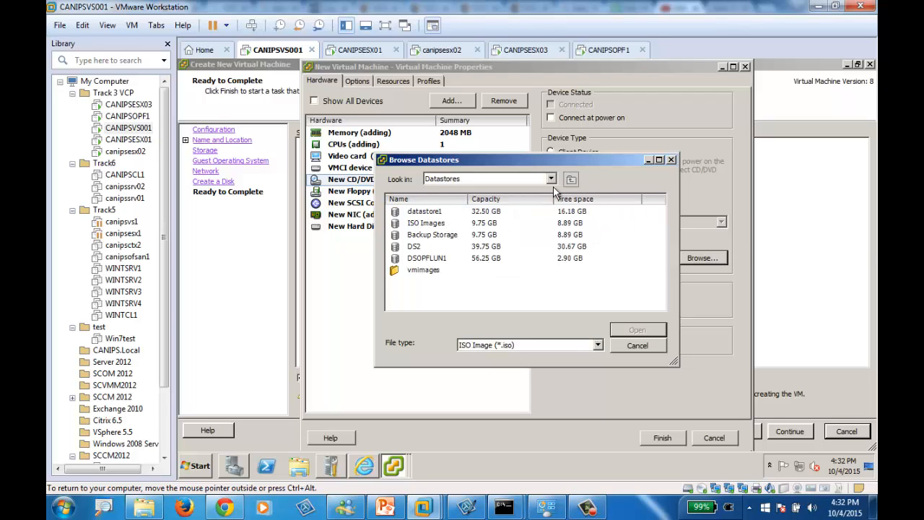
pyautogui.doubleClick(429, 225)
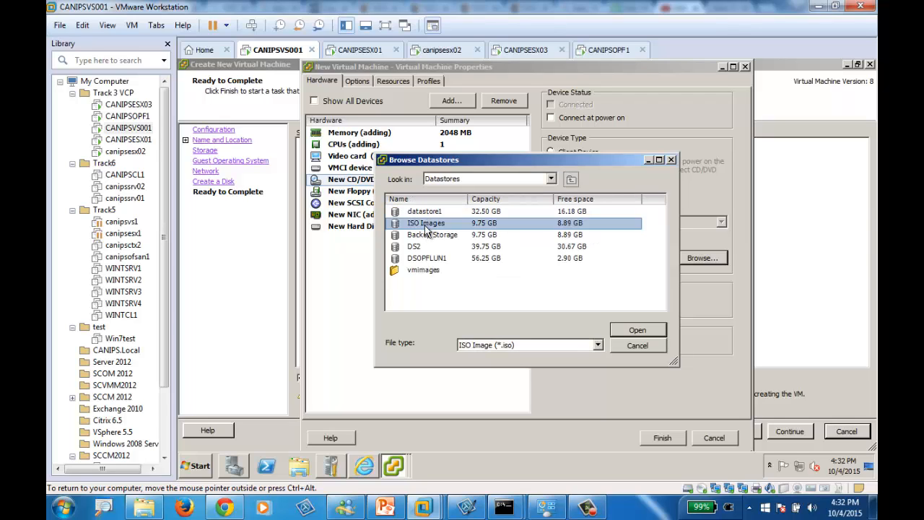
pyautogui.click(571, 180)
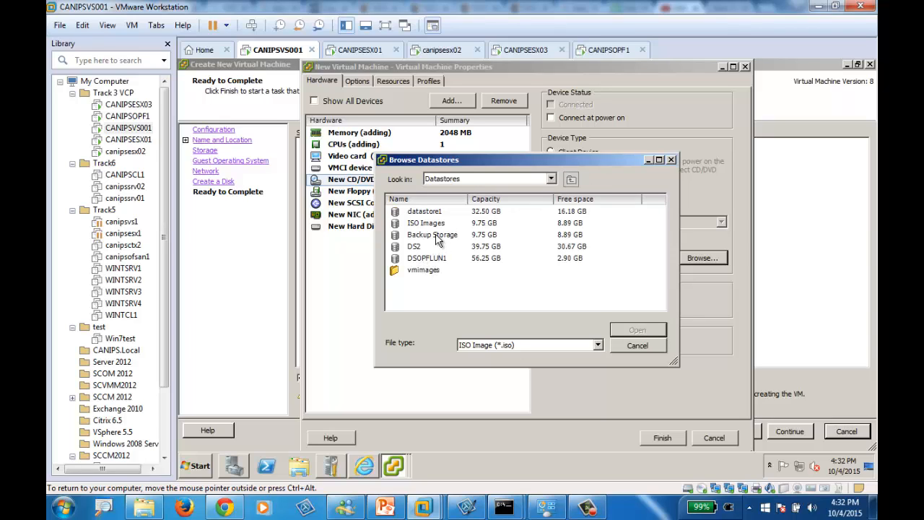
pyautogui.click(439, 237)
pyautogui.doubleClick(441, 236)
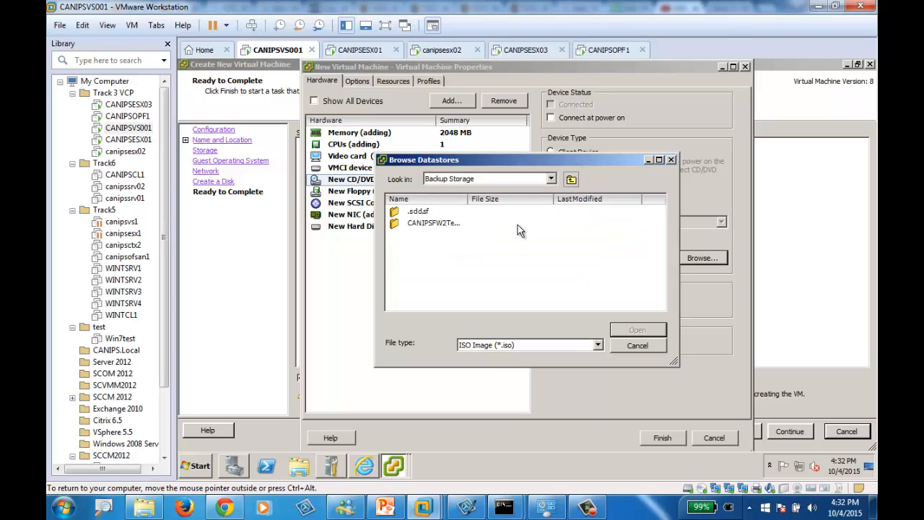
pyautogui.click(572, 179)
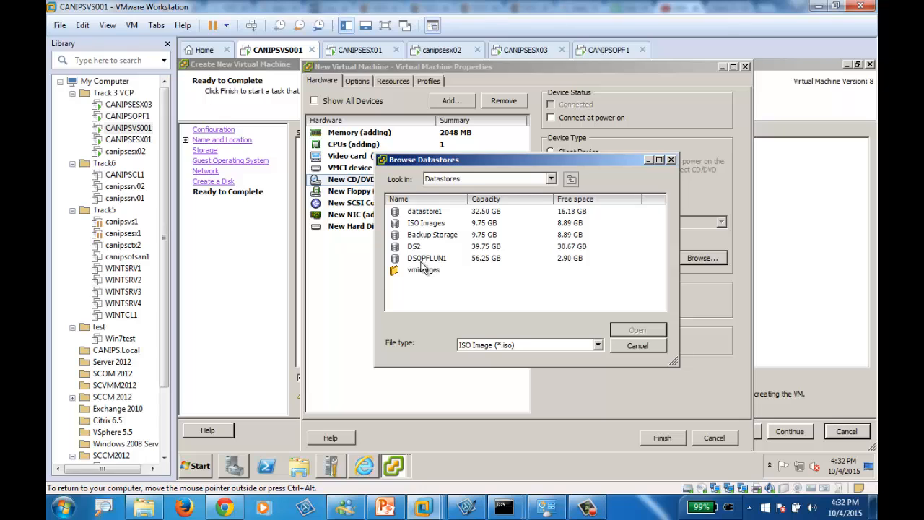
pyautogui.click(637, 347)
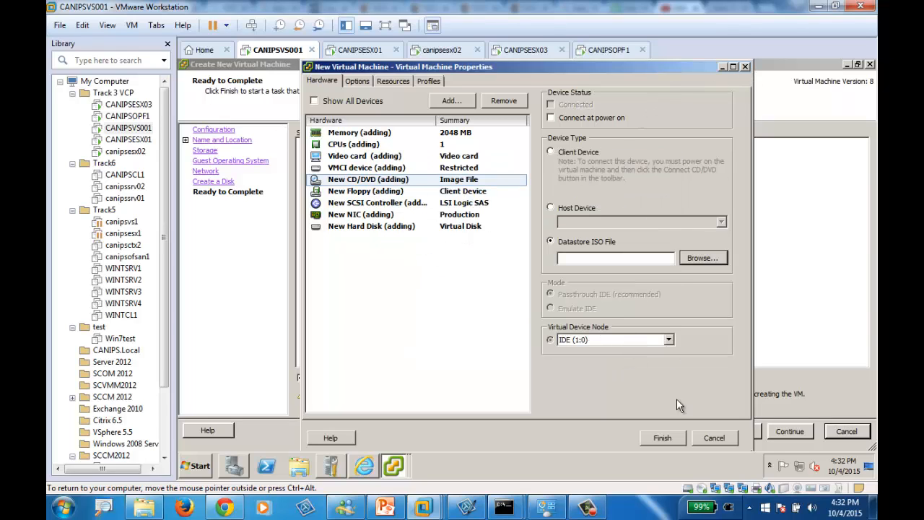
pyautogui.click(713, 438)
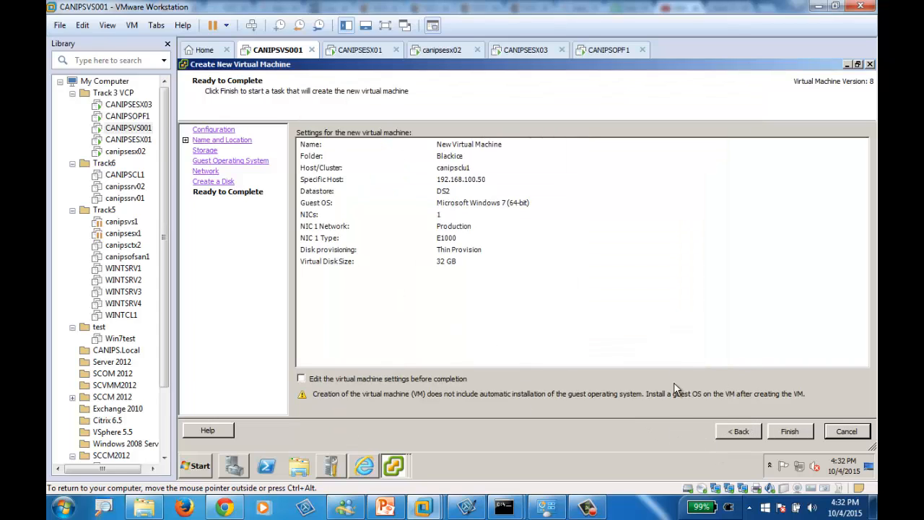
# Return to the host selection, reassign the virtual machine to host 192.168.100.60 and choose datastore1 (1) as its destination storage.
pyautogui.click(734, 433)
pyautogui.click(734, 434)
pyautogui.click(734, 434)
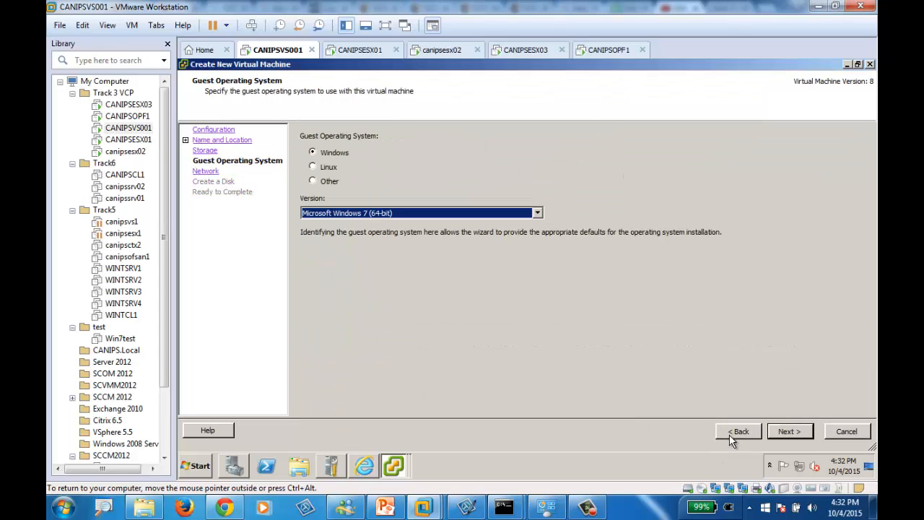
pyautogui.click(731, 435)
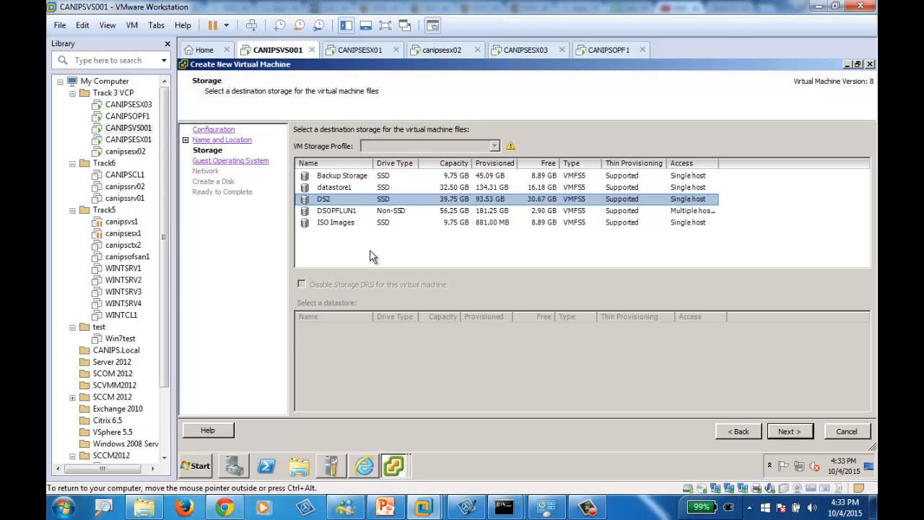
pyautogui.click(740, 431)
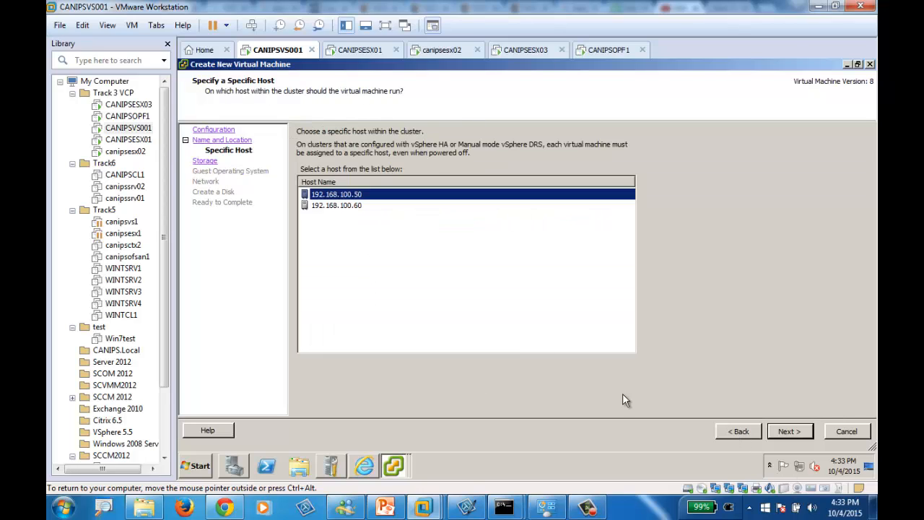
pyautogui.click(337, 205)
pyautogui.click(787, 432)
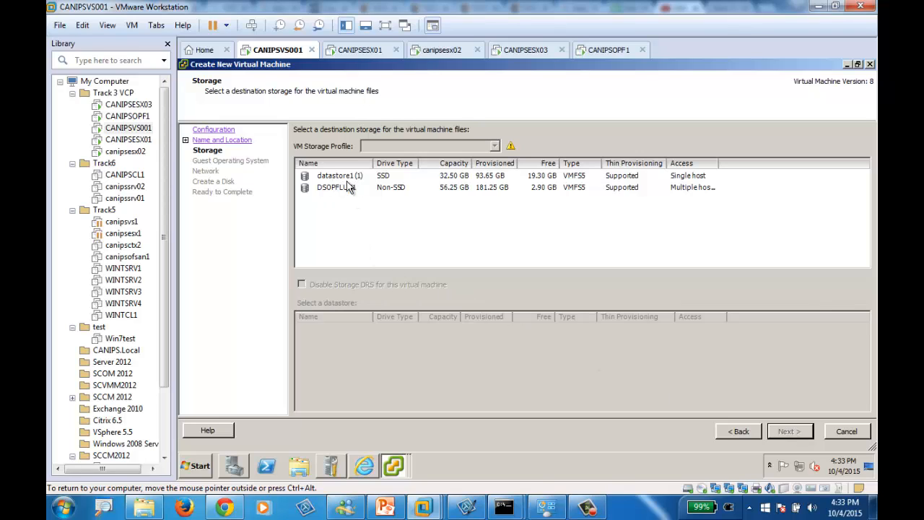
pyautogui.click(338, 177)
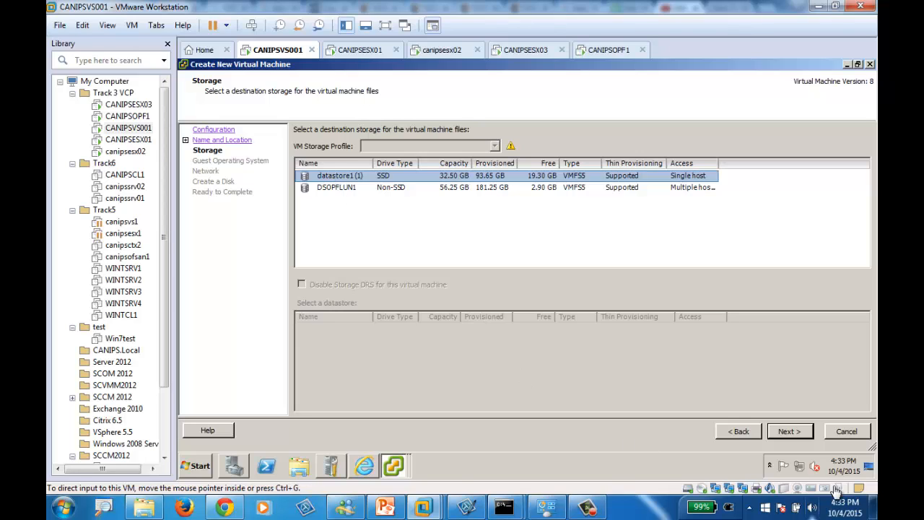
pyautogui.click(788, 433)
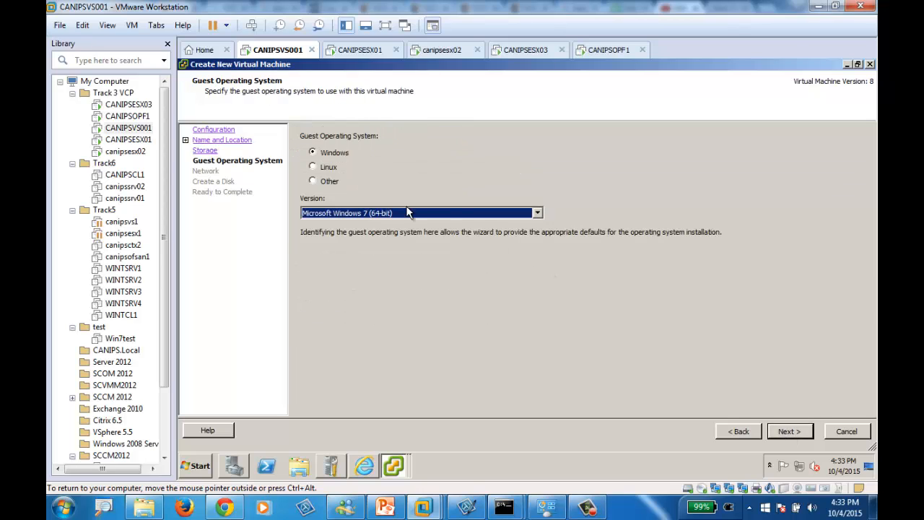
# Keep the Windows 7, Production network and 32 GB Thin Provision settings, and open the virtual machine properties for editing before completion.
pyautogui.click(796, 438)
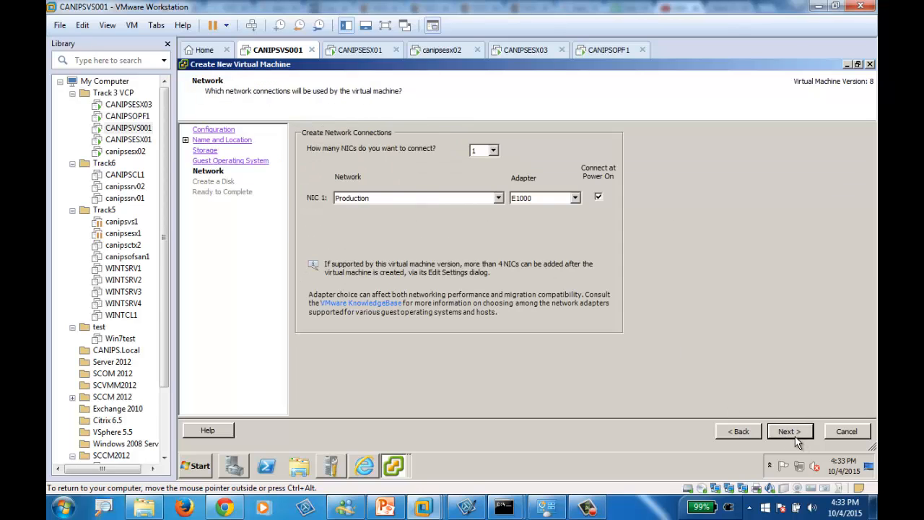
pyautogui.click(797, 440)
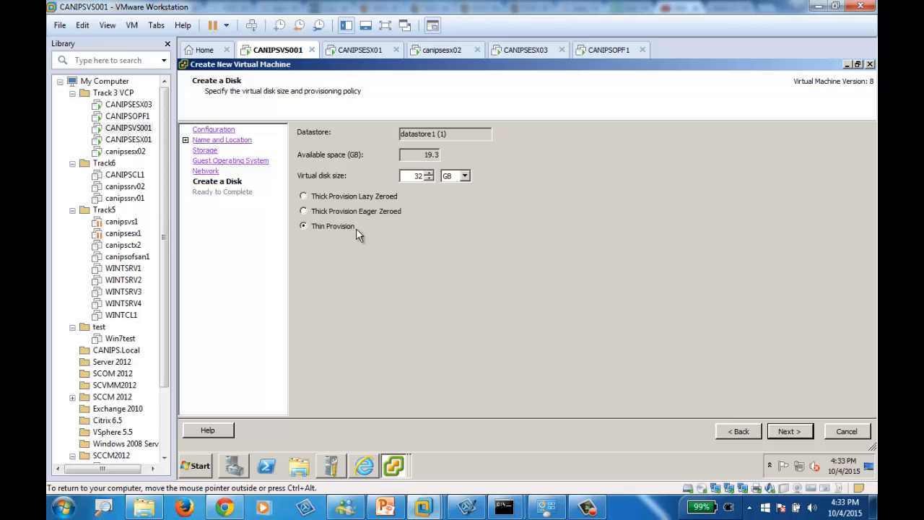
pyautogui.click(798, 437)
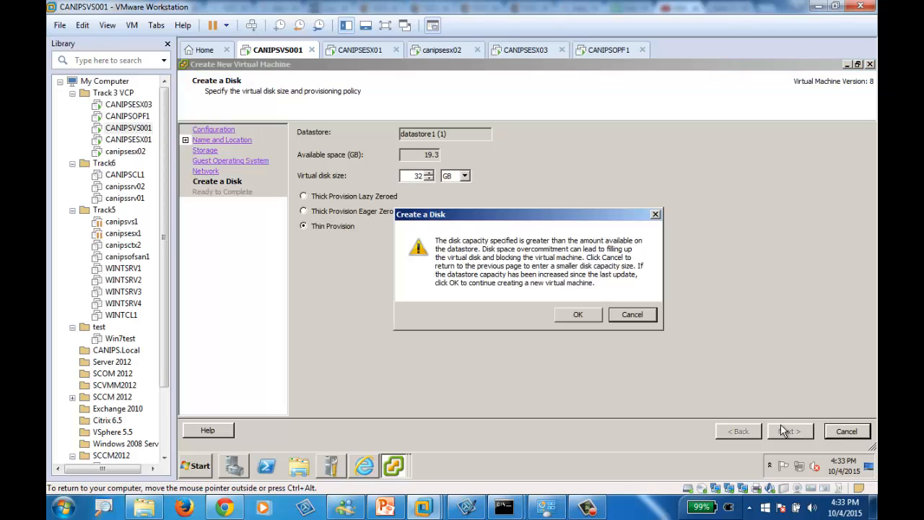
pyautogui.click(578, 315)
pyautogui.click(300, 379)
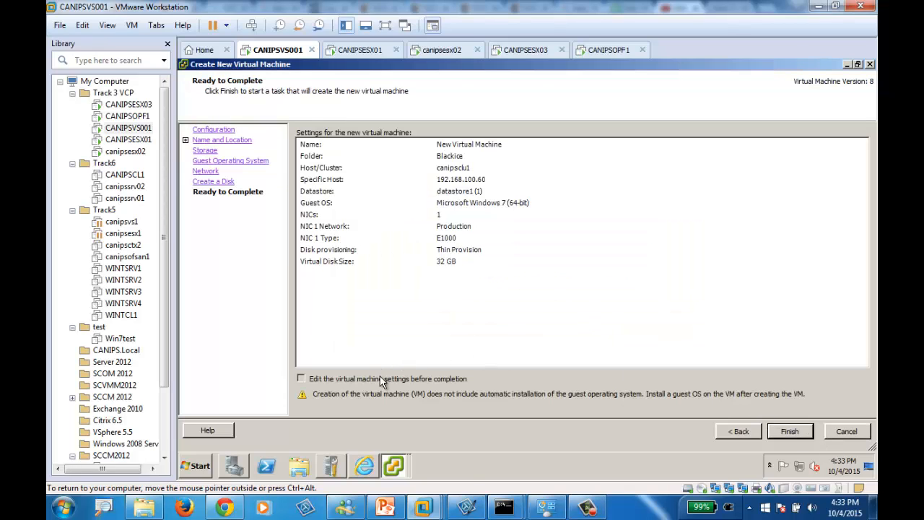
pyautogui.click(790, 434)
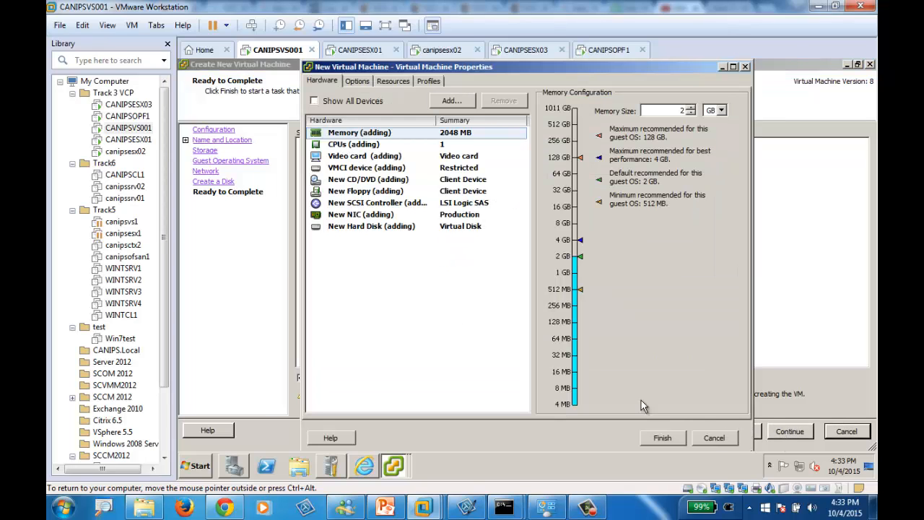
# Attach SW_DVD5_Win_Pro_7_64BIT_English_Full_MLF_X15-71037.ISO from the ISO folder of datastore1 (1) to the CD/DVD drive and finish creating the virtual machine.
pyautogui.click(361, 181)
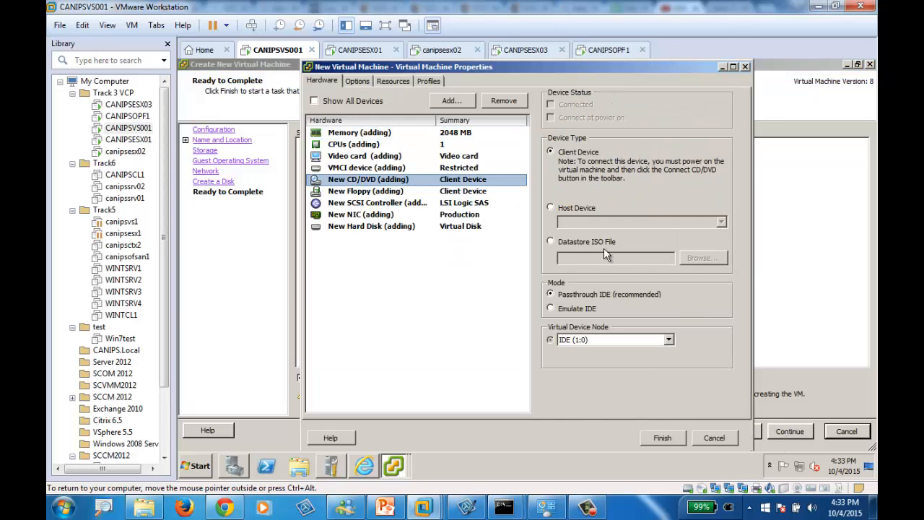
pyautogui.click(589, 243)
pyautogui.click(688, 259)
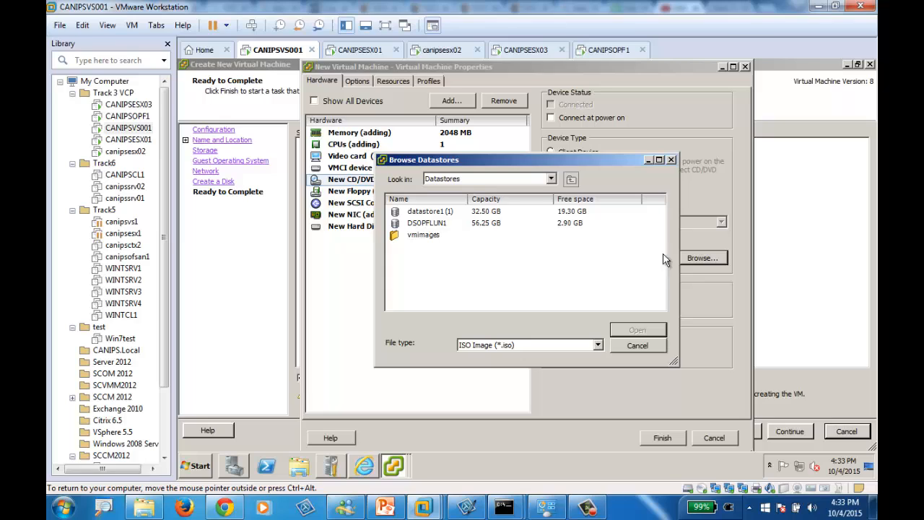
pyautogui.doubleClick(426, 211)
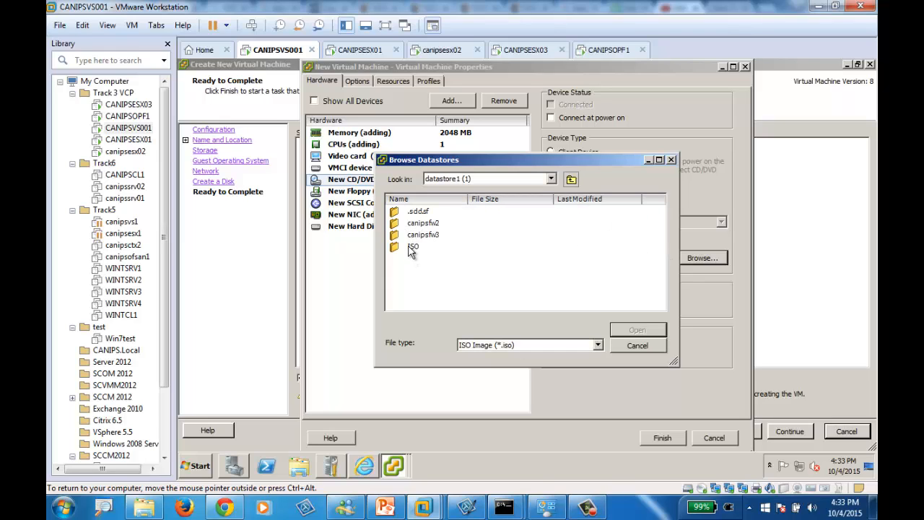
pyautogui.doubleClick(412, 247)
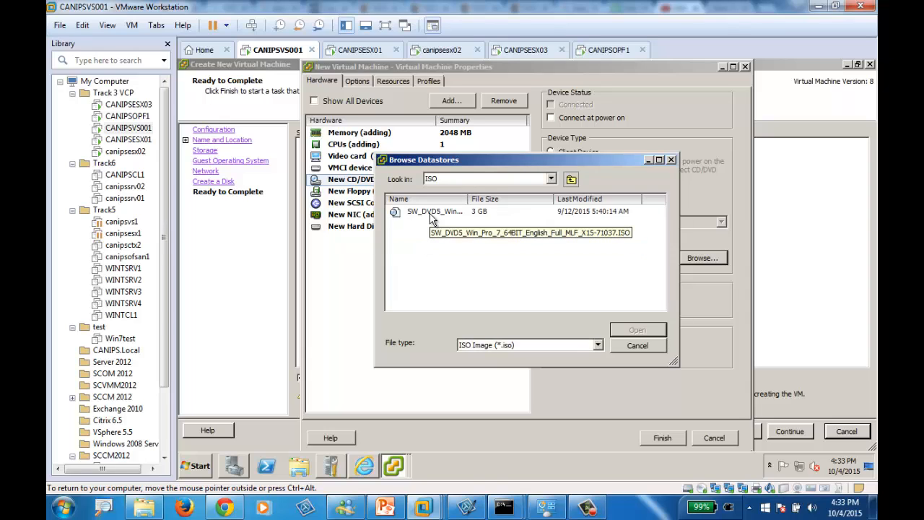
pyautogui.doubleClick(431, 215)
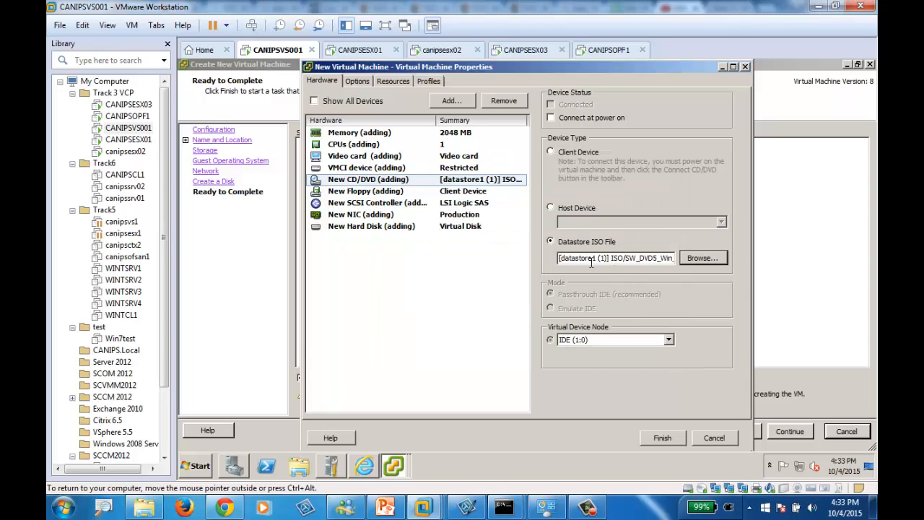
pyautogui.click(660, 439)
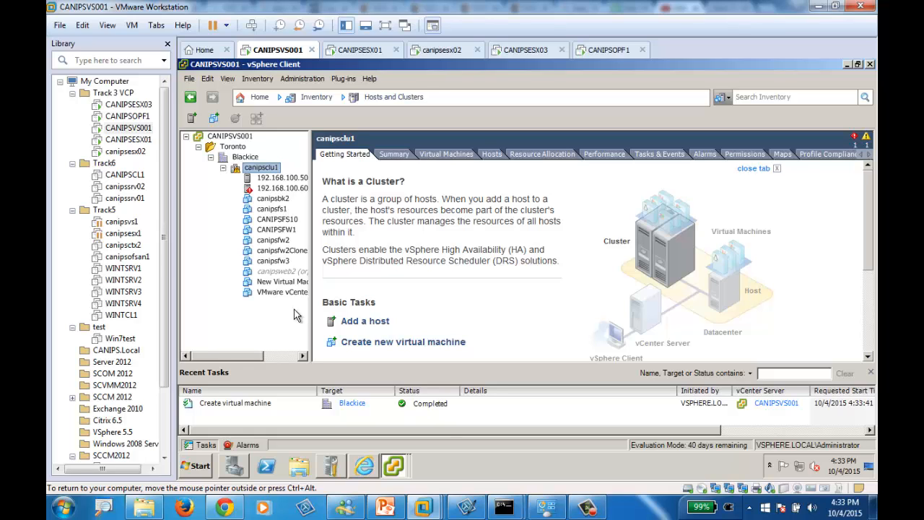
# Power on the new virtual machine in cluster canipsclu1 and select it in the inventory.
pyautogui.rightClick(291, 282)
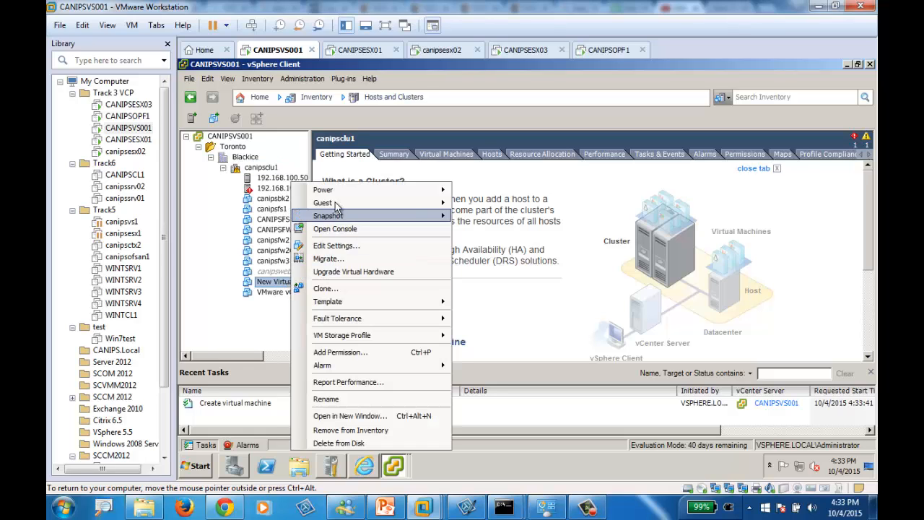
pyautogui.moveTo(351, 190)
pyautogui.click(484, 191)
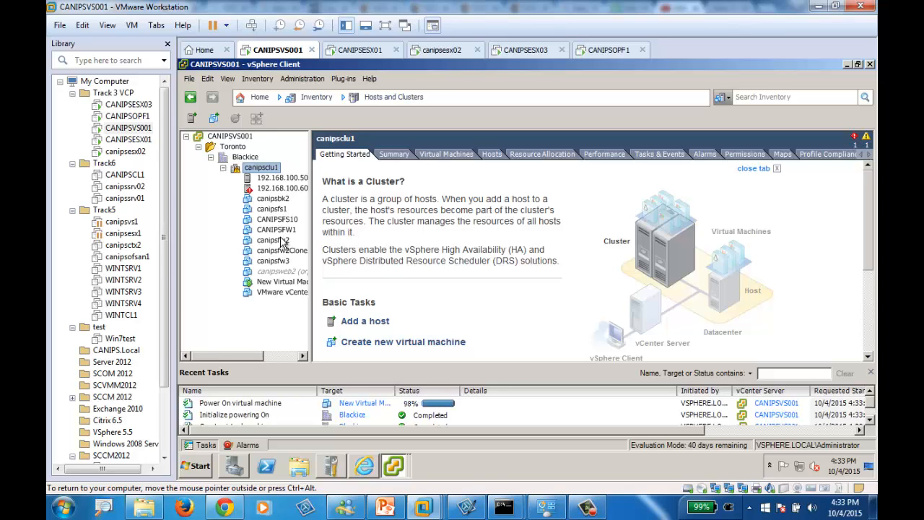
pyautogui.click(273, 282)
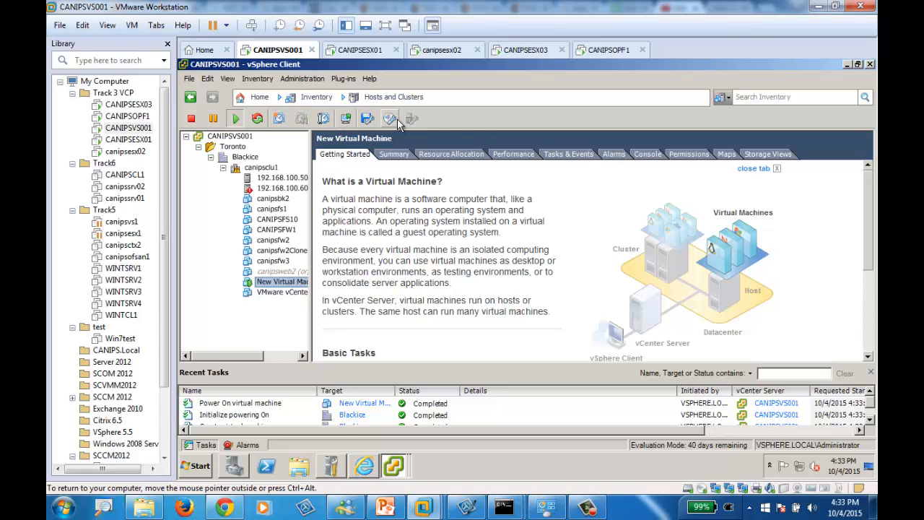
# Open the console of the new virtual machine, move its window fully into view and retry the boot.
pyautogui.click(348, 120)
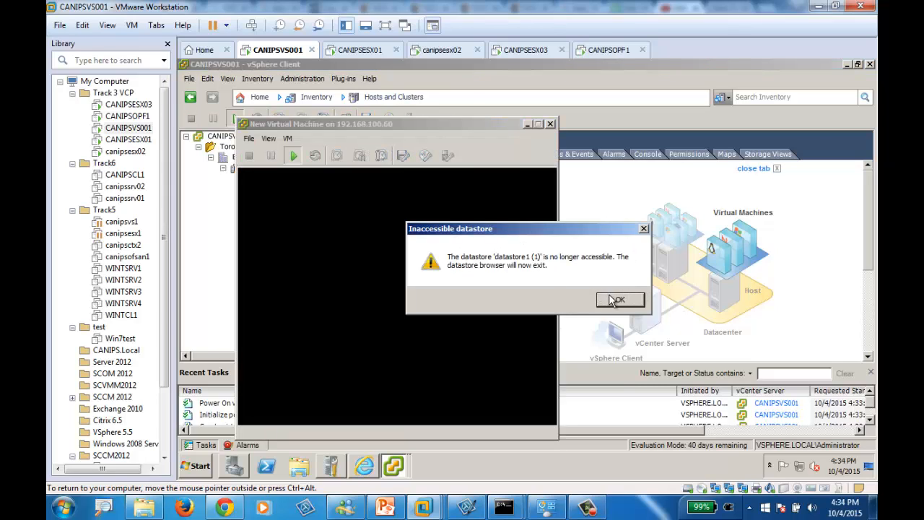
pyautogui.click(611, 301)
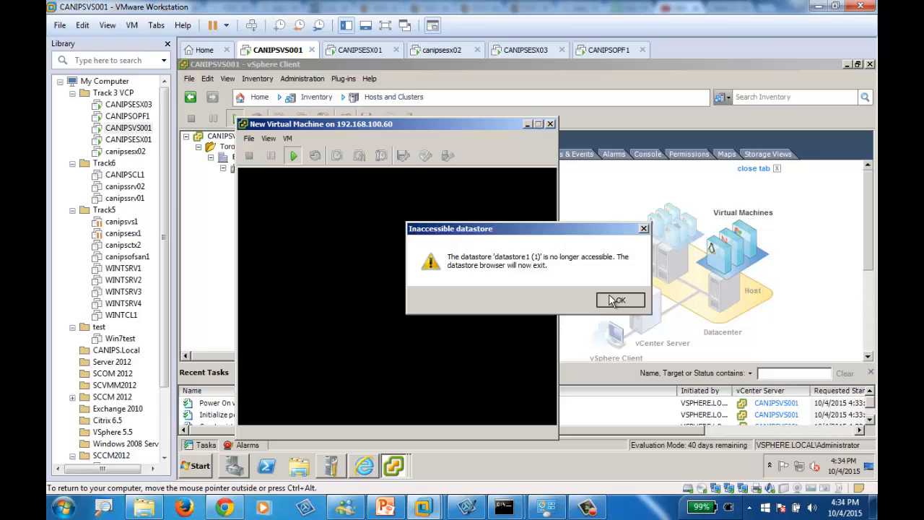
pyautogui.click(292, 158)
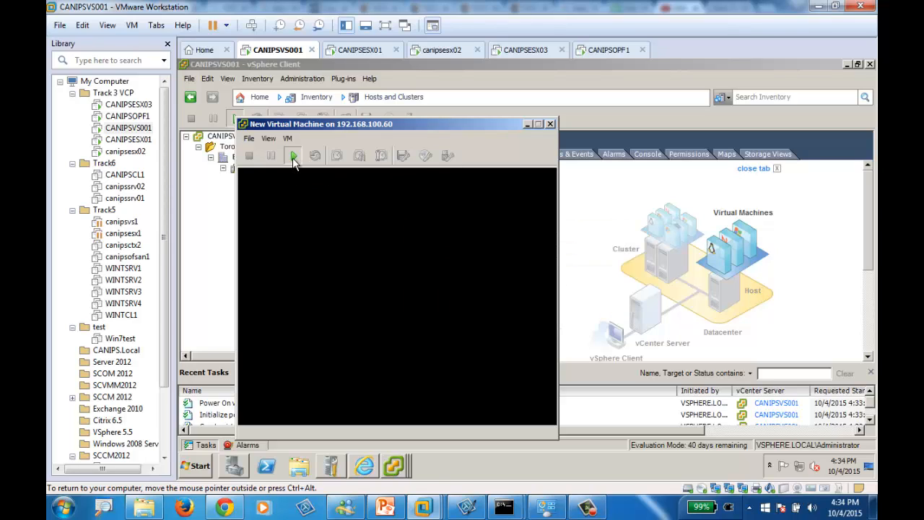
pyautogui.moveTo(419, 127); pyautogui.dragTo(661, 114)
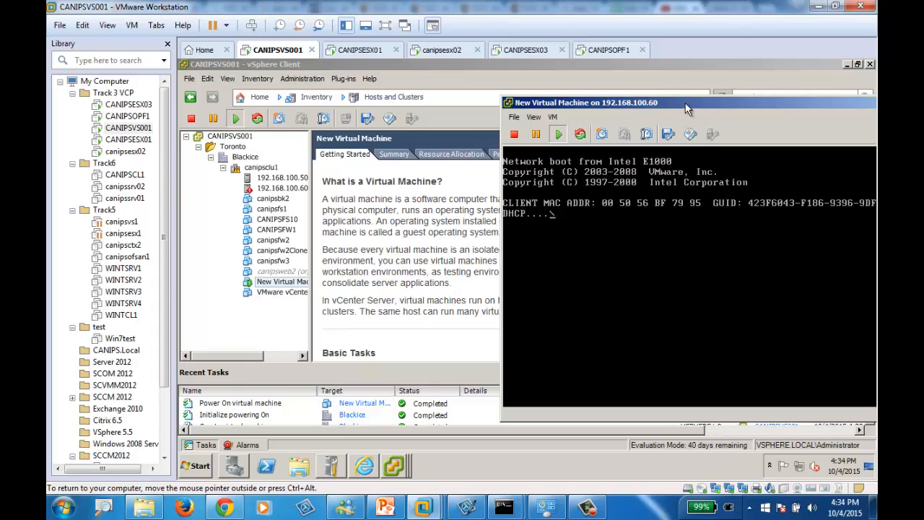
pyautogui.moveTo(687, 110); pyautogui.dragTo(549, 88)
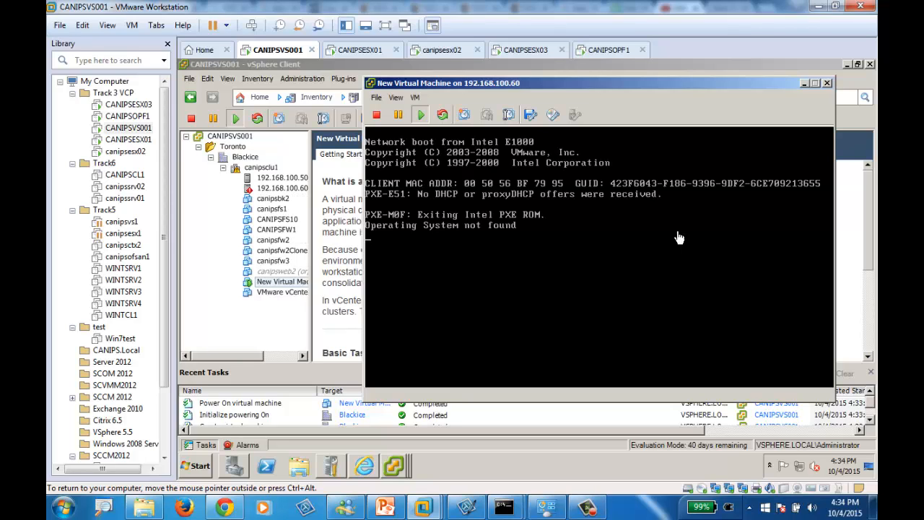
pyautogui.click(603, 285)
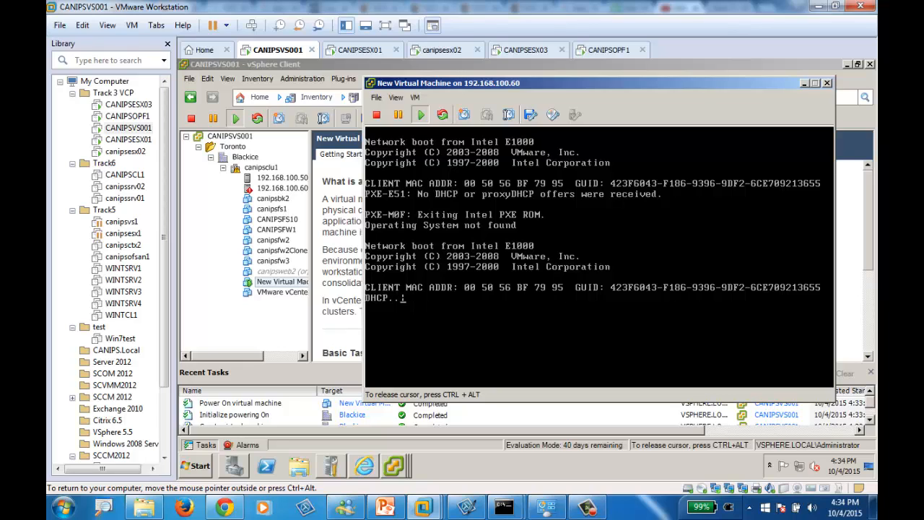
pyautogui.hotkey('ctrl', 'alt')
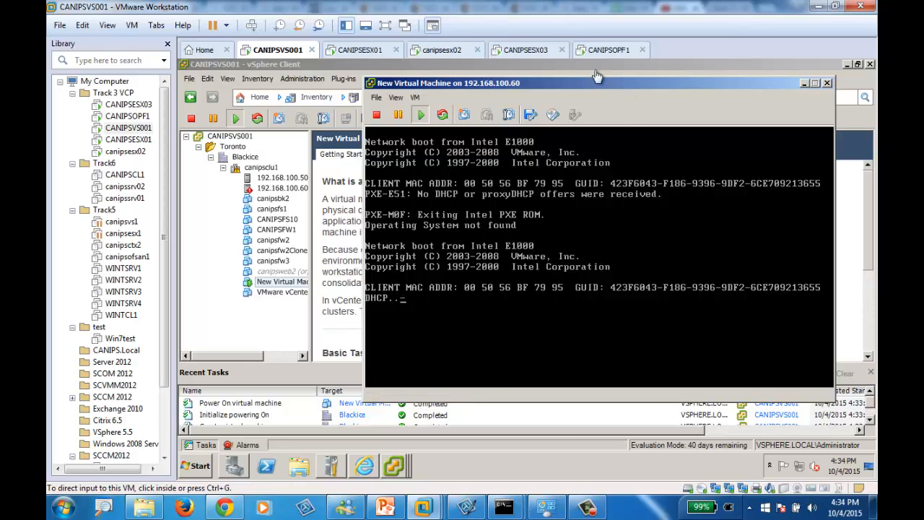
# Try to connect CD/DVD drive 1 to the Windows 7 ISO in the ISO folder of datastore1 (1) from the console, and retry the boot.
pyautogui.click(553, 117)
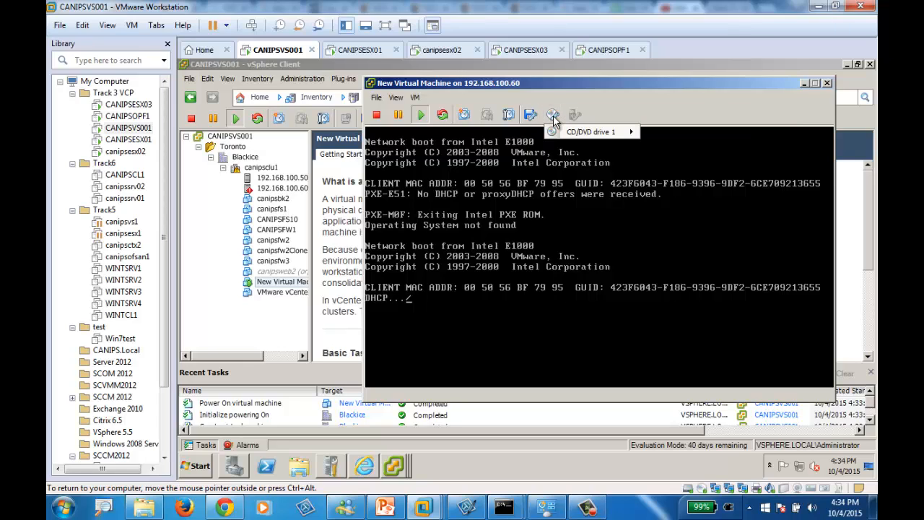
pyautogui.click(557, 104)
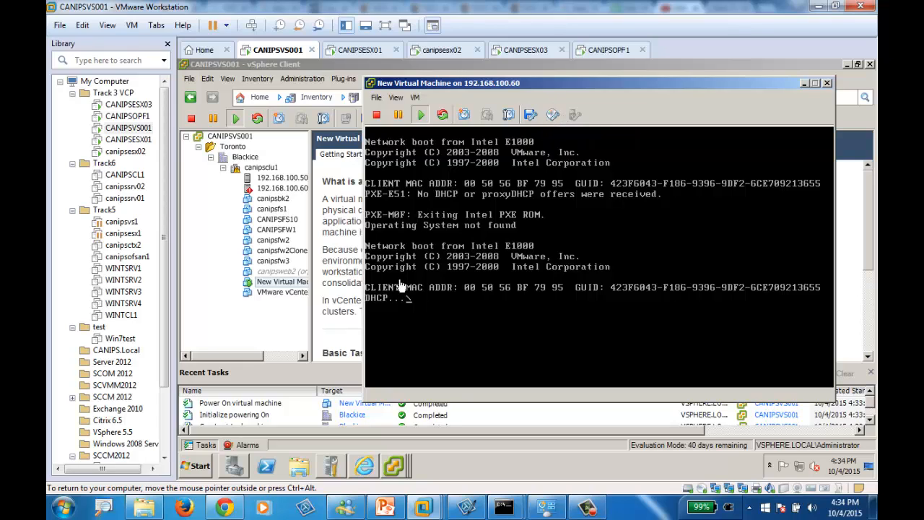
pyautogui.click(553, 116)
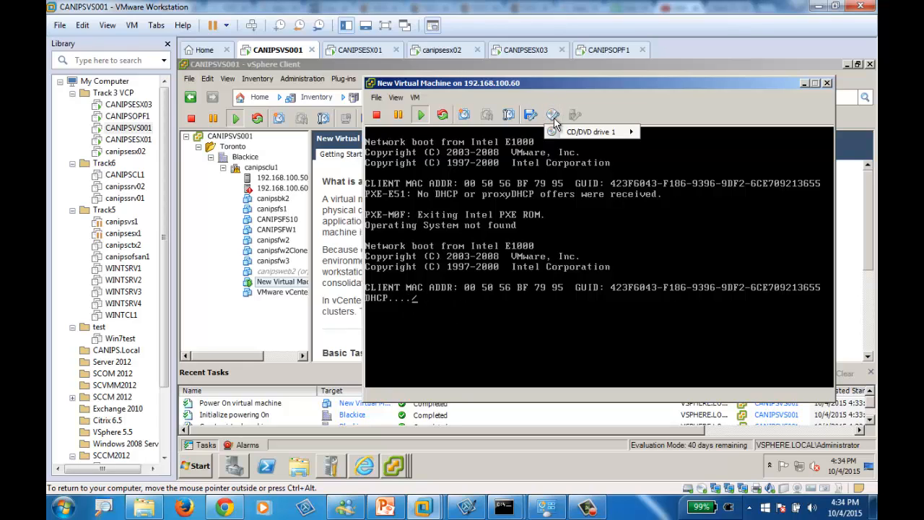
pyautogui.moveTo(578, 132)
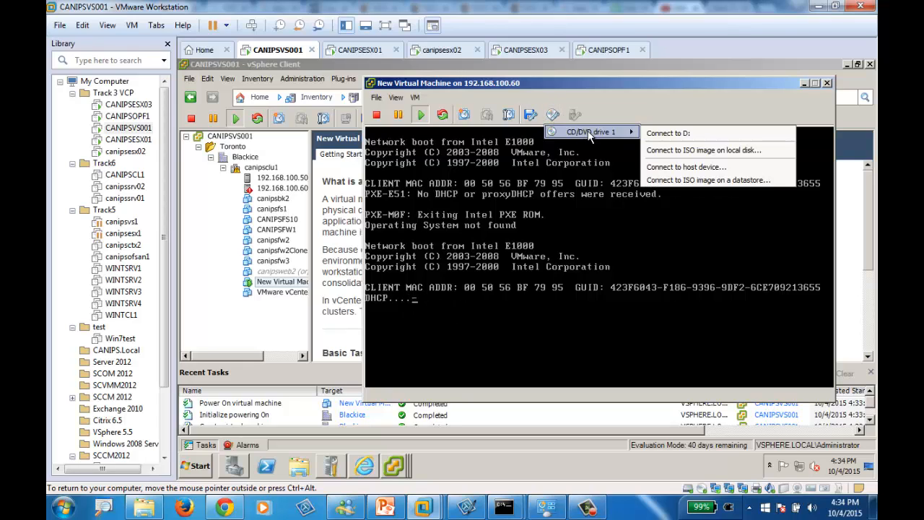
pyautogui.click(713, 182)
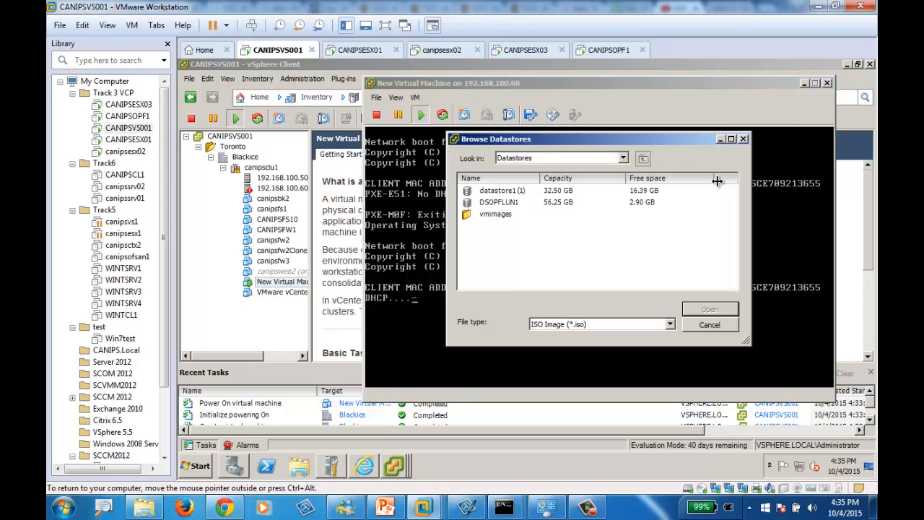
pyautogui.doubleClick(508, 193)
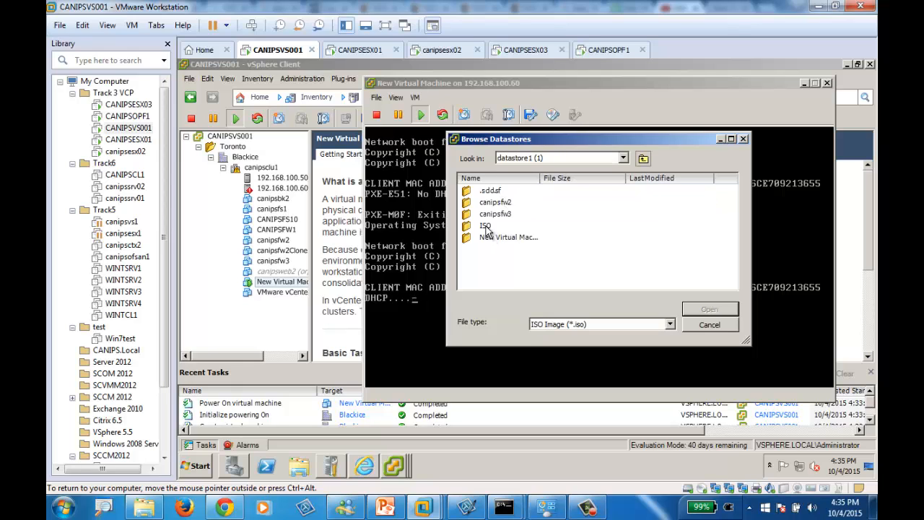
pyautogui.doubleClick(486, 227)
pyautogui.doubleClick(499, 193)
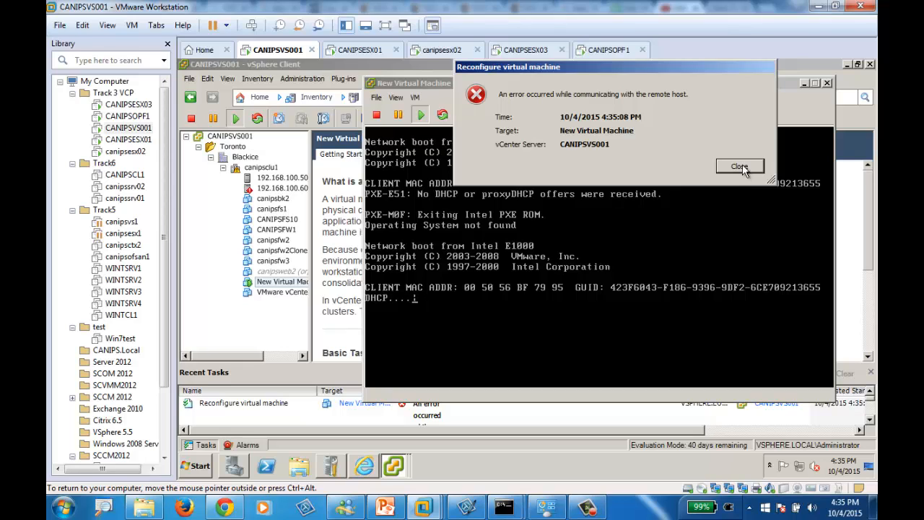
pyautogui.click(740, 167)
pyautogui.click(728, 182)
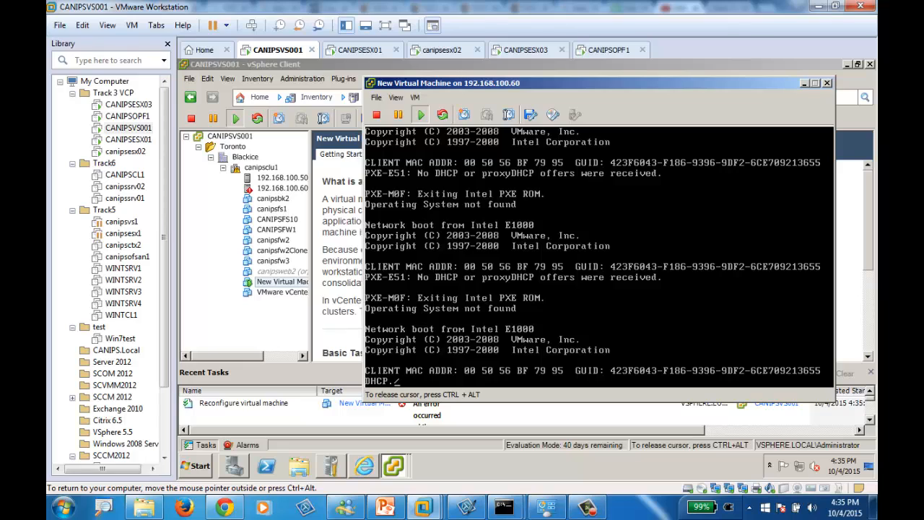
pyautogui.hotkey('ctrl', 'alt')
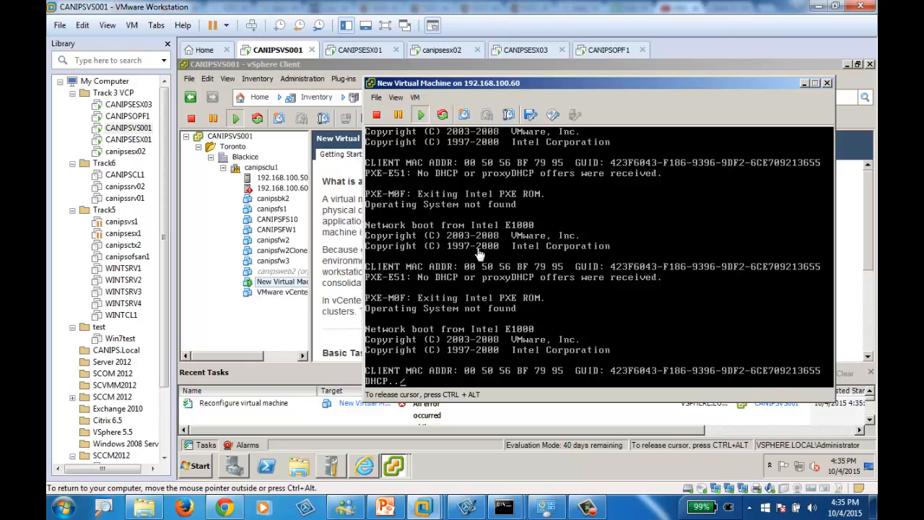
# Check the connection options of CD/DVD drive 1 in the virtual machine's console.
pyautogui.click(552, 122)
pyautogui.click(552, 119)
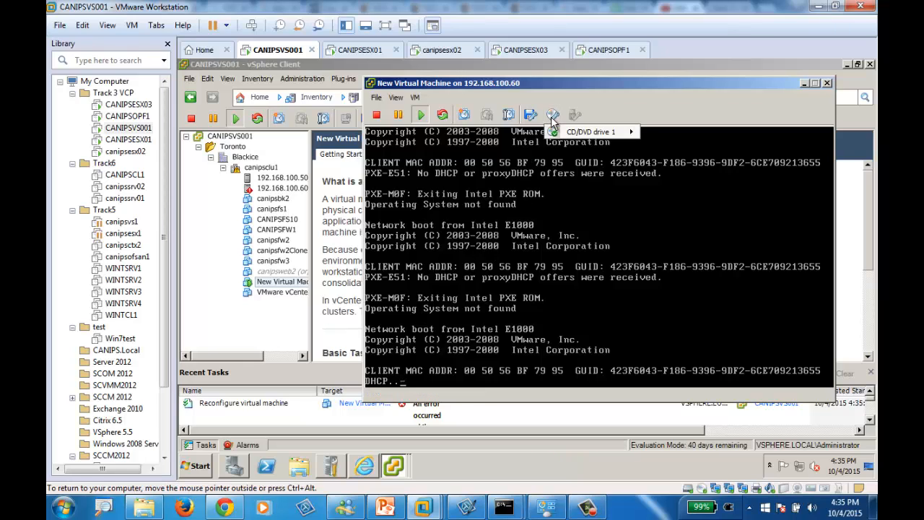
pyautogui.moveTo(592, 132)
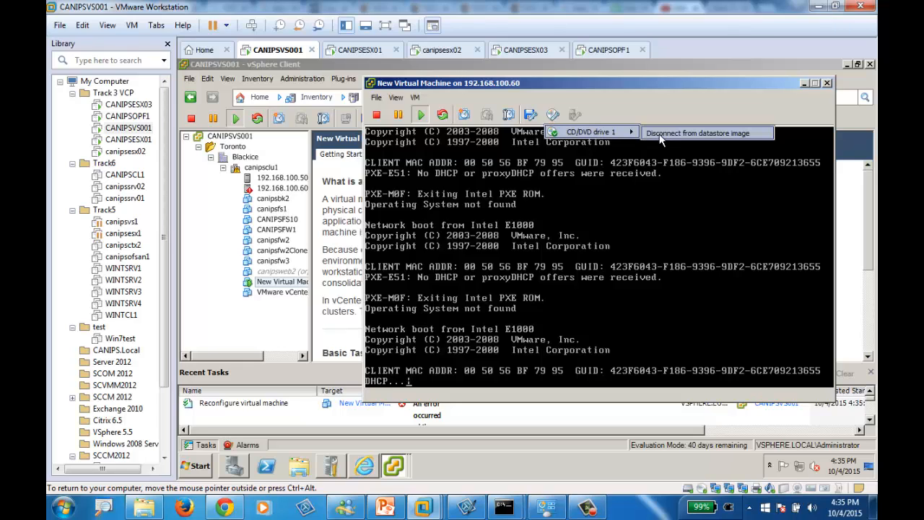
pyautogui.click(611, 208)
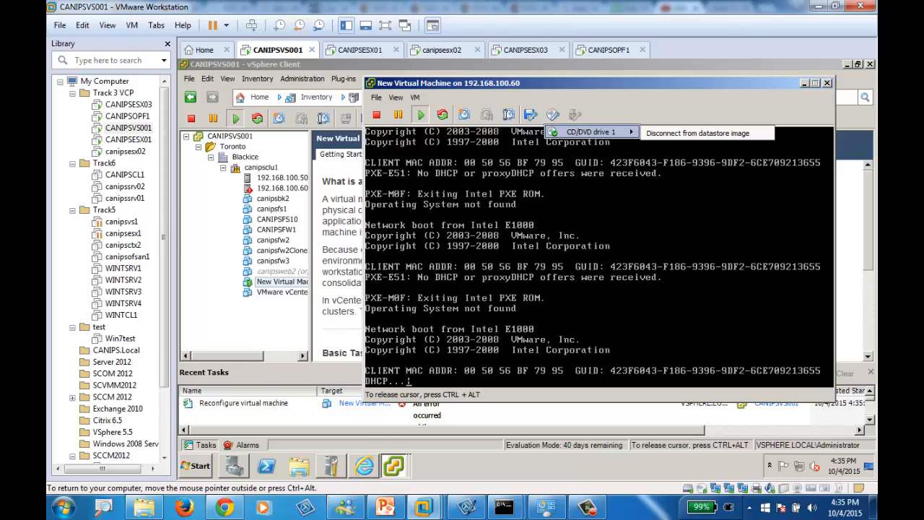
pyautogui.hotkey('ctrl', 'alt')
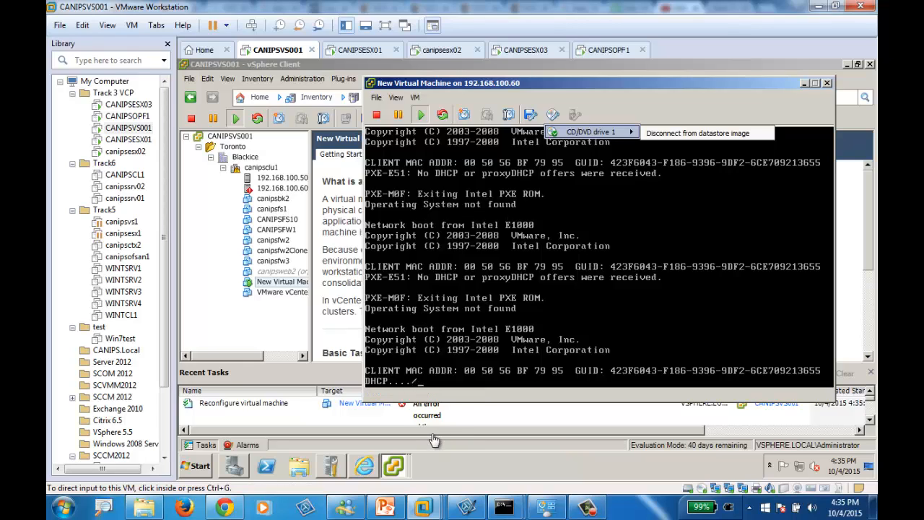
pyautogui.click(263, 289)
pyautogui.rightClick(265, 289)
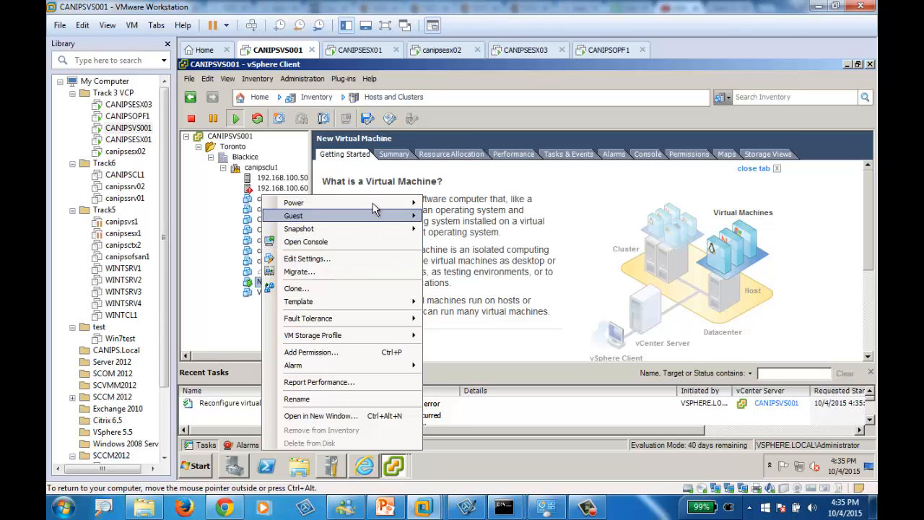
pyautogui.moveTo(383, 205)
pyautogui.click(525, 350)
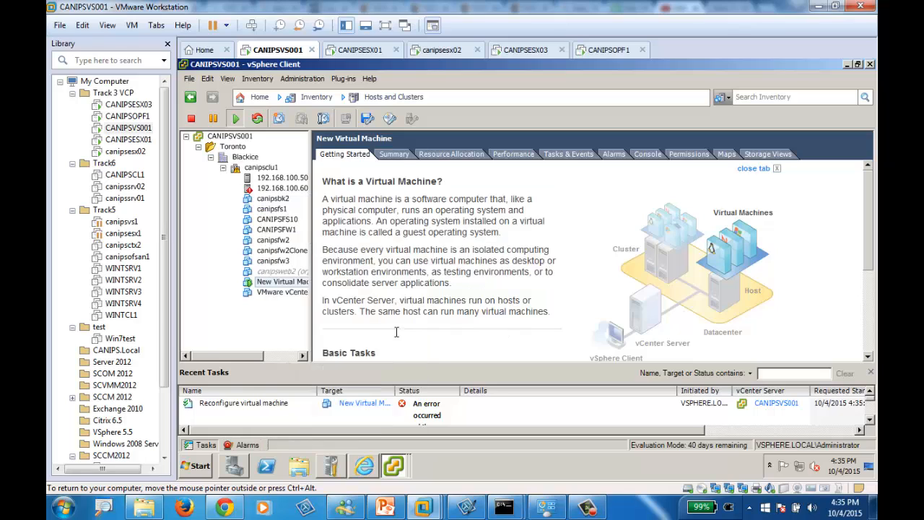
# Try to reassign the Windows 7 ISO from the ISO folder of datastore1 (1) to CD/DVD drive 1 in the virtual machine's properties.
pyautogui.click(276, 282)
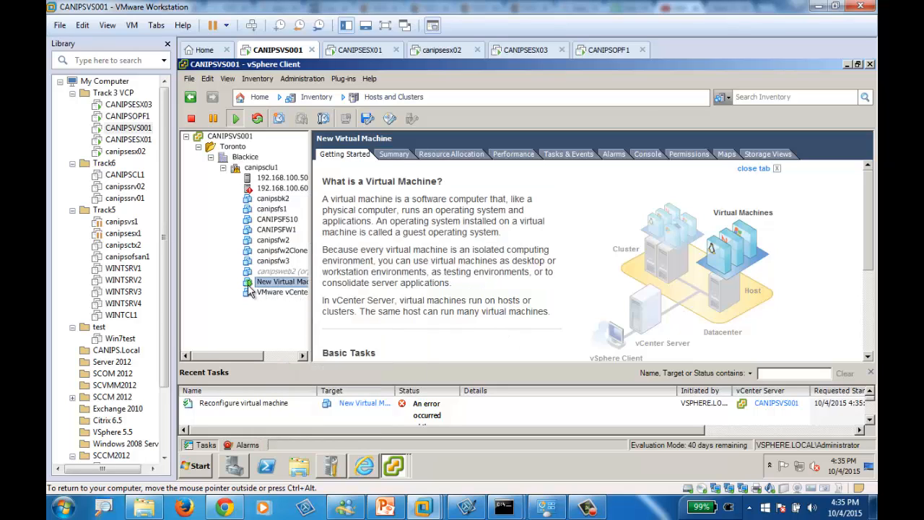
pyautogui.rightClick(250, 291)
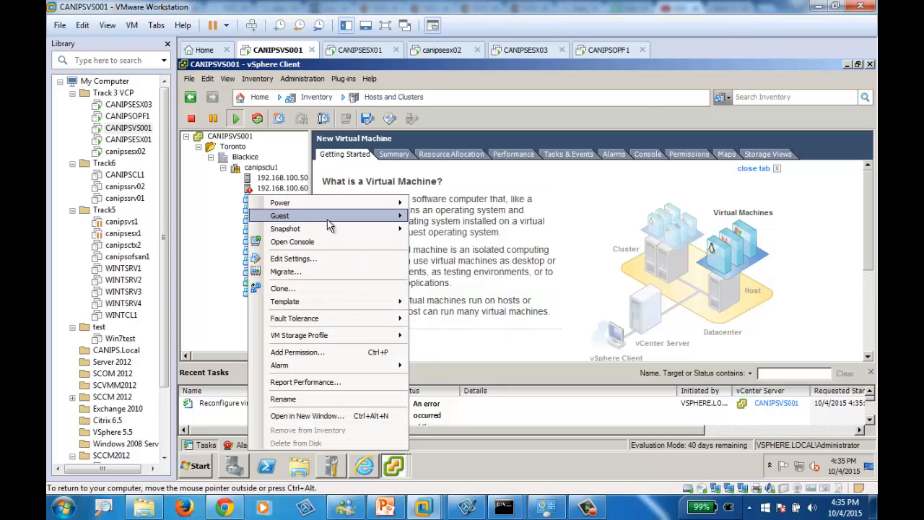
pyautogui.click(318, 259)
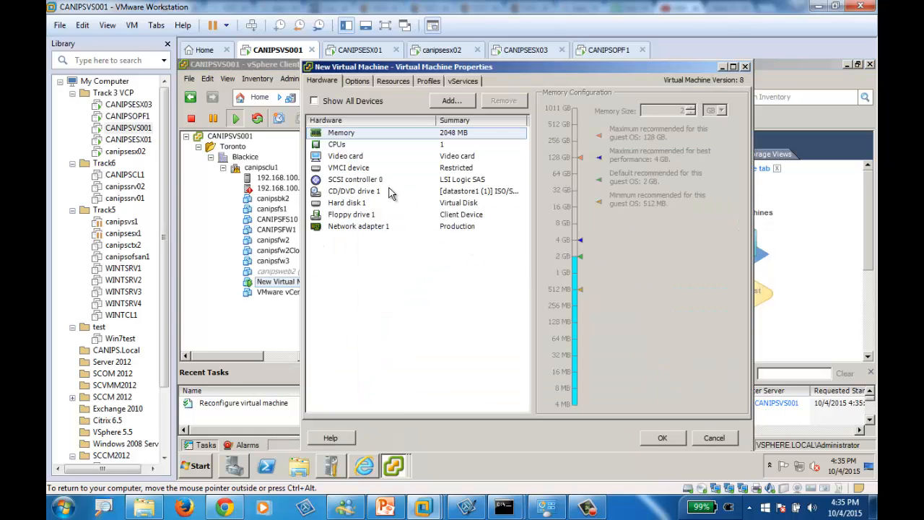
pyautogui.click(438, 191)
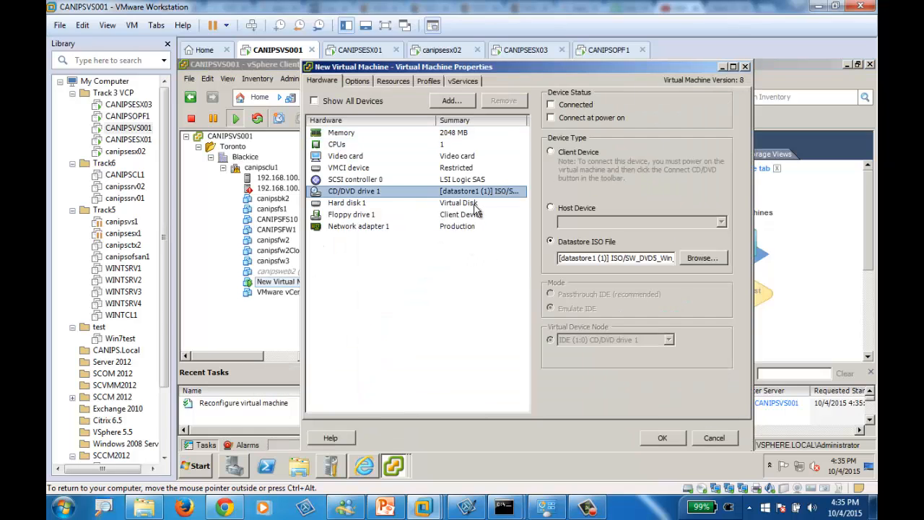
pyautogui.click(695, 259)
pyautogui.doubleClick(415, 212)
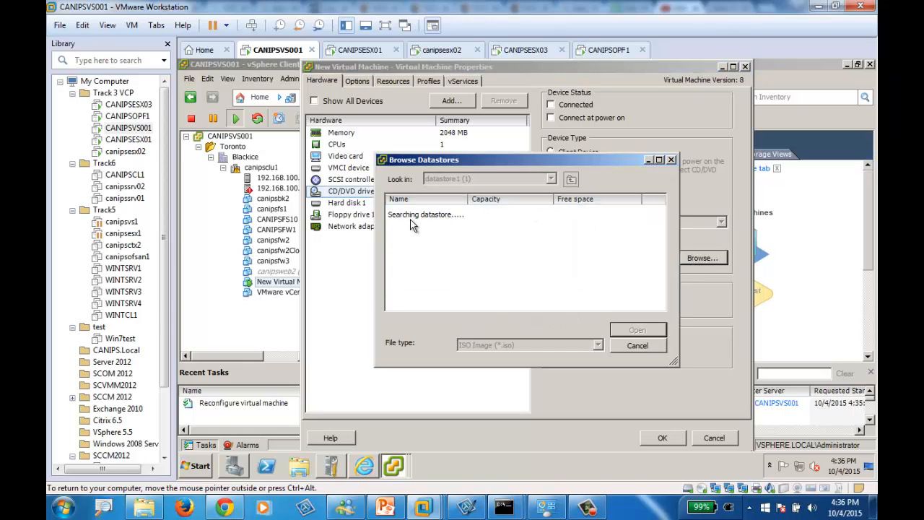
pyautogui.doubleClick(414, 247)
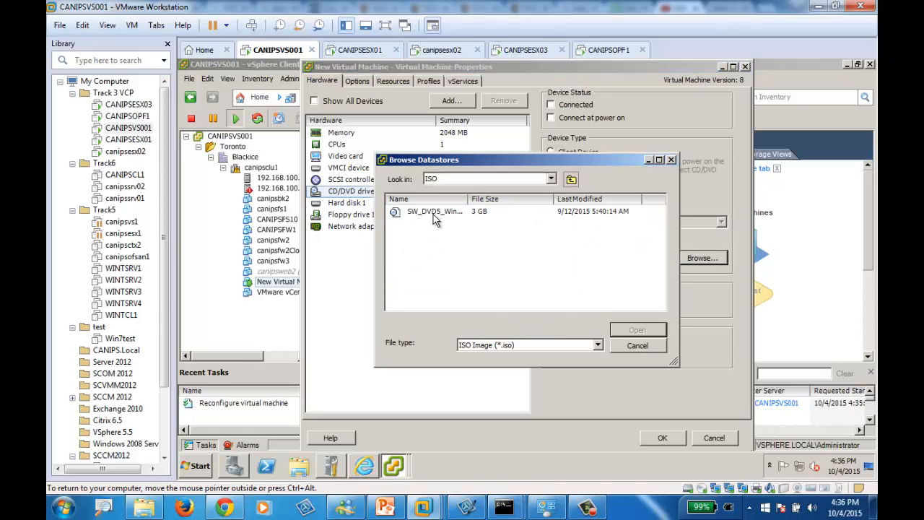
pyautogui.doubleClick(433, 211)
pyautogui.click(658, 437)
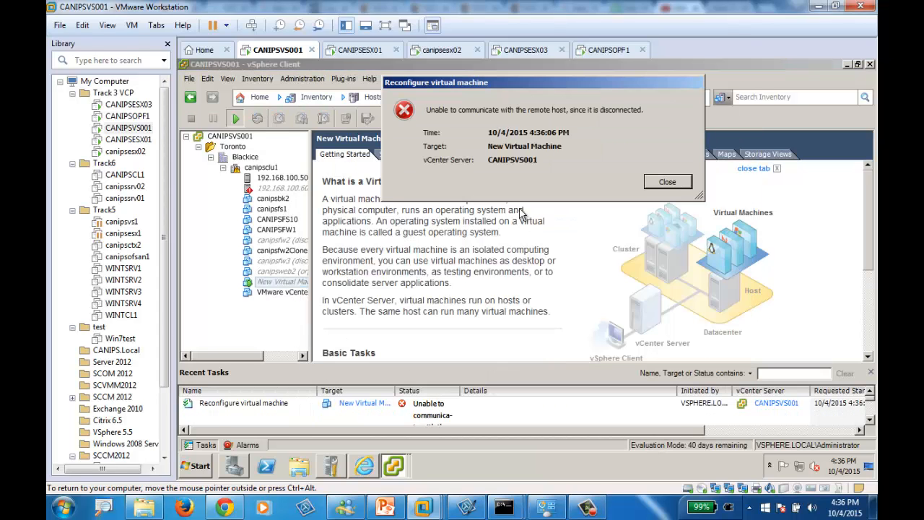
pyautogui.click(667, 181)
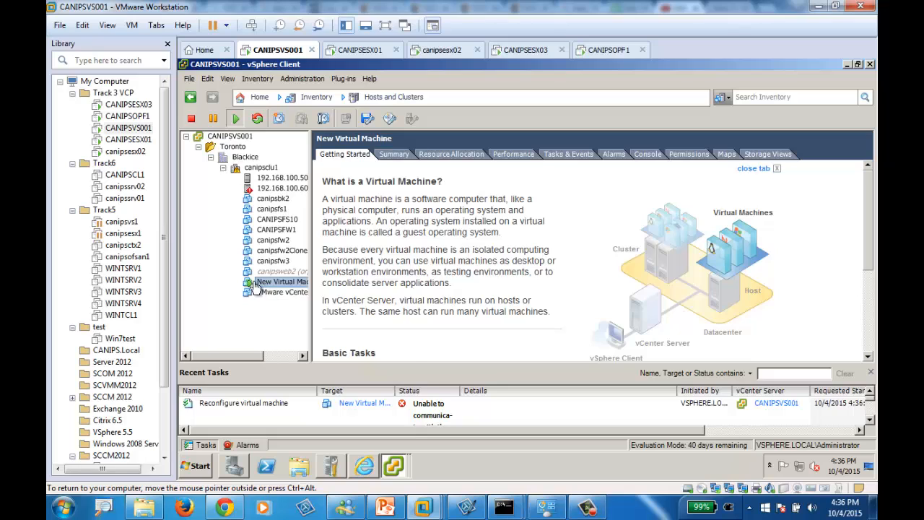
# Enable Connected and Connect at power on for CD/DVD drive 1 in the new virtual machine's properties.
pyautogui.rightClick(254, 286)
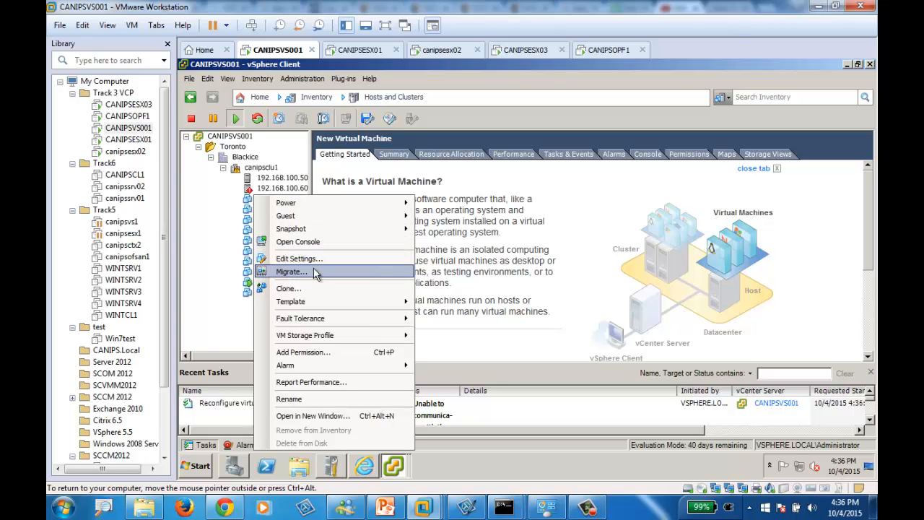
pyautogui.click(312, 242)
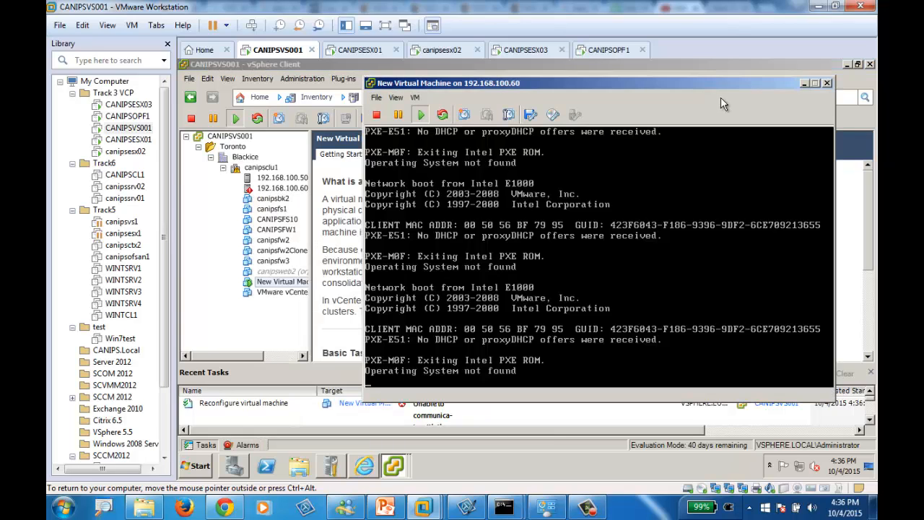
pyautogui.rightClick(271, 282)
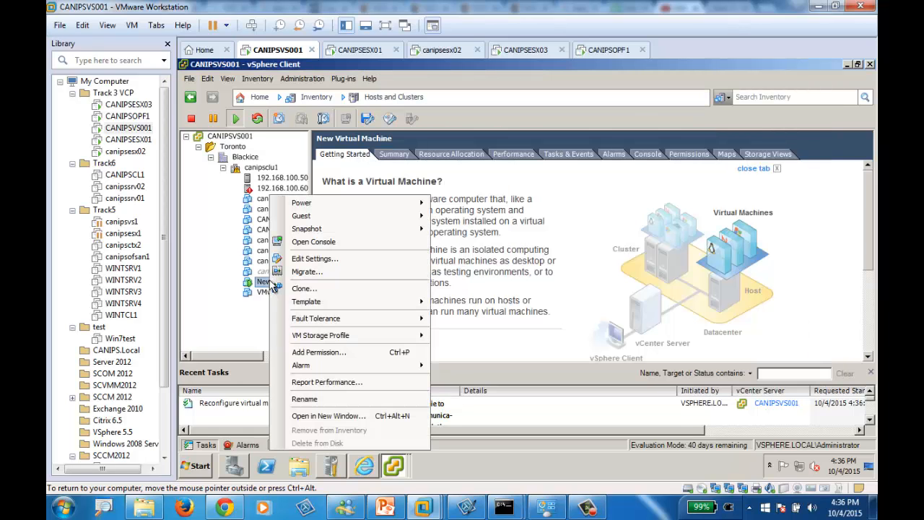
pyautogui.click(315, 259)
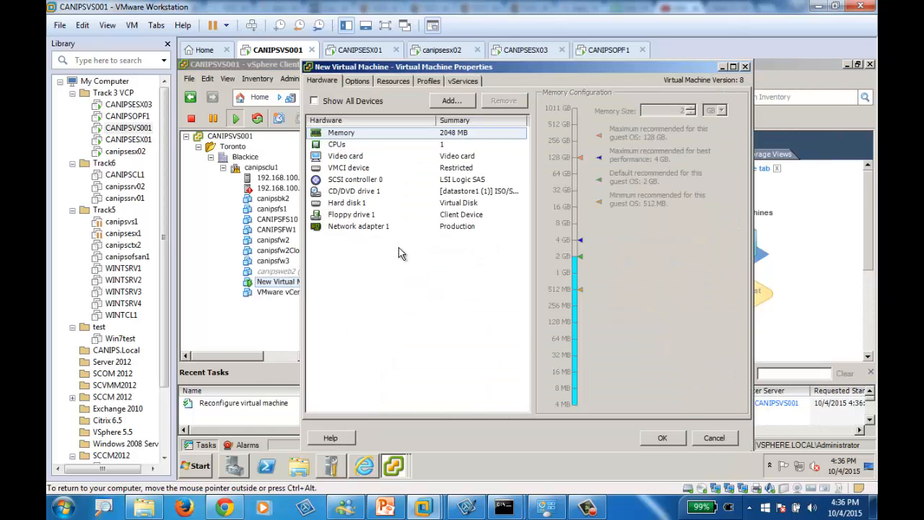
pyautogui.click(385, 192)
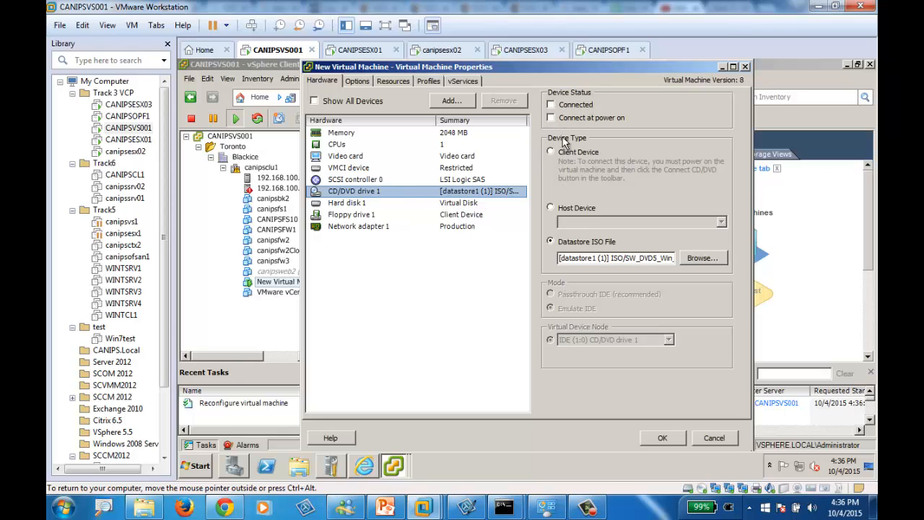
pyautogui.click(567, 105)
pyautogui.click(552, 117)
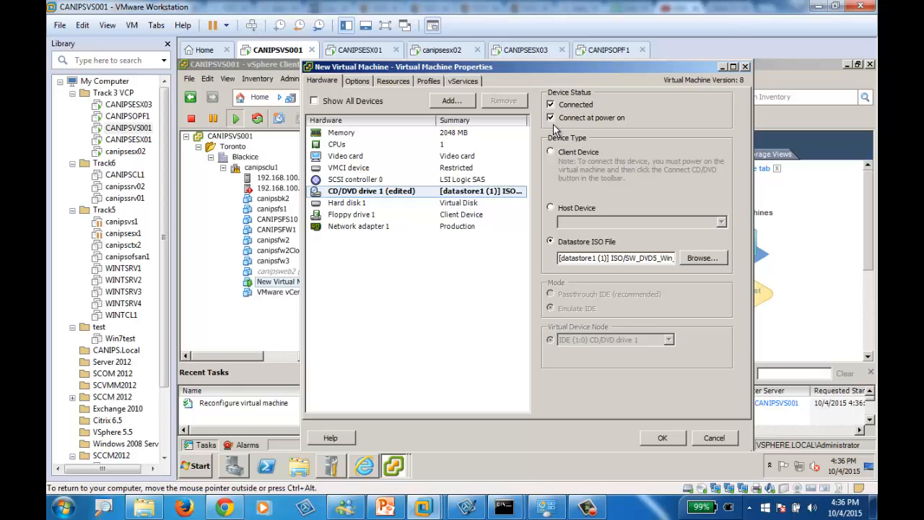
pyautogui.click(656, 438)
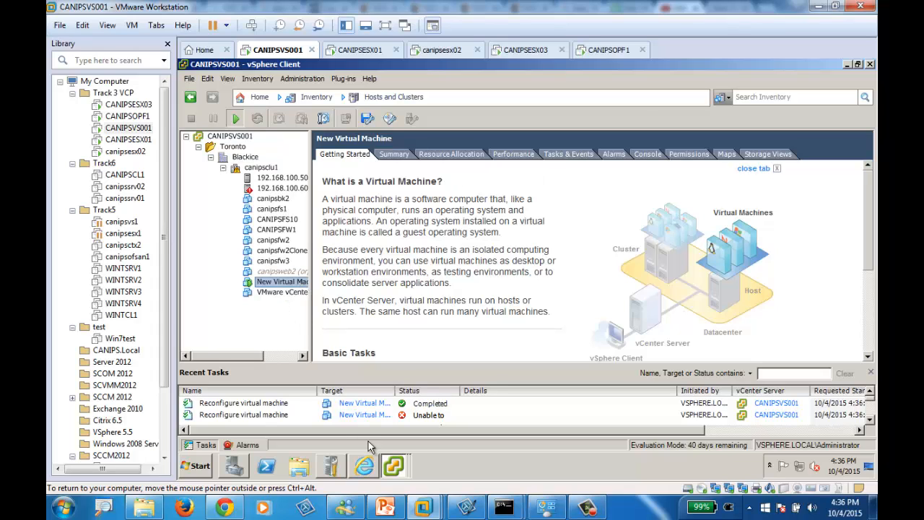
# Return to the new virtual machine's console, retry the boot from the Windows 7 ISO and move the console window fully into view.
pyautogui.moveTo(394, 466)
pyautogui.click(416, 440)
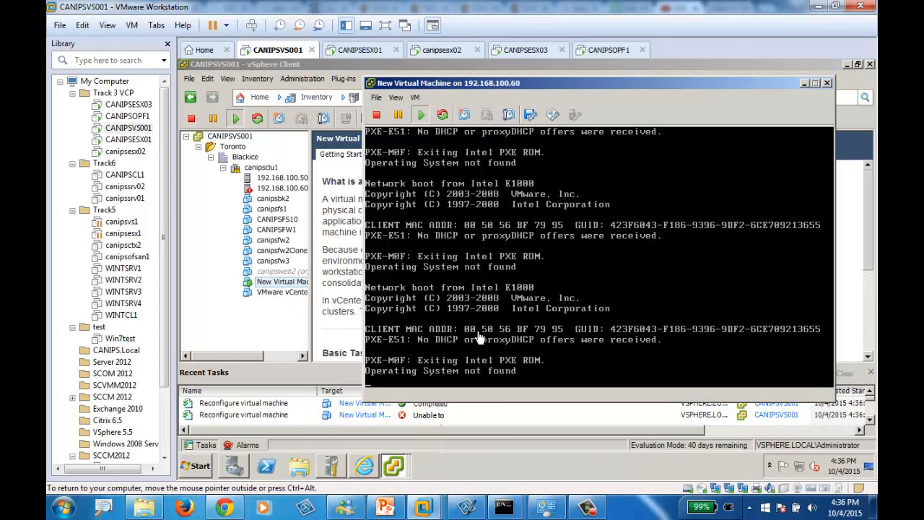
pyautogui.click(606, 337)
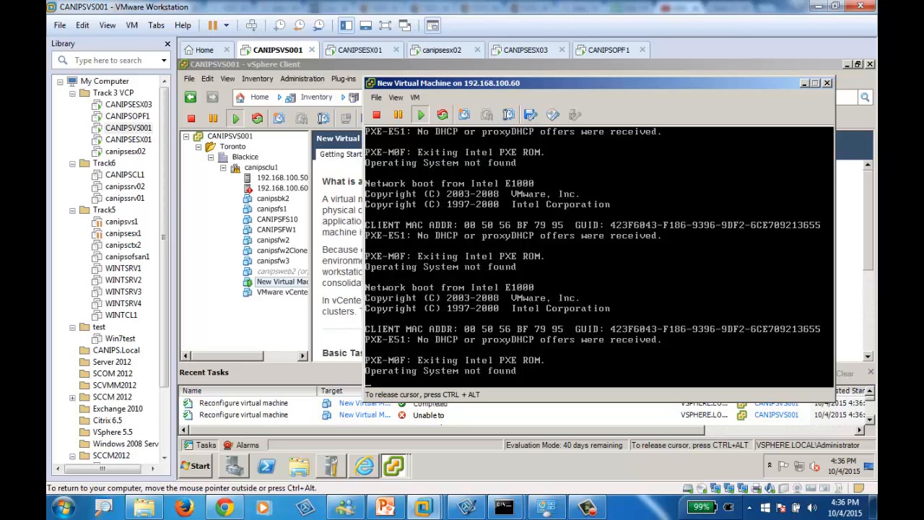
pyautogui.press('Return')
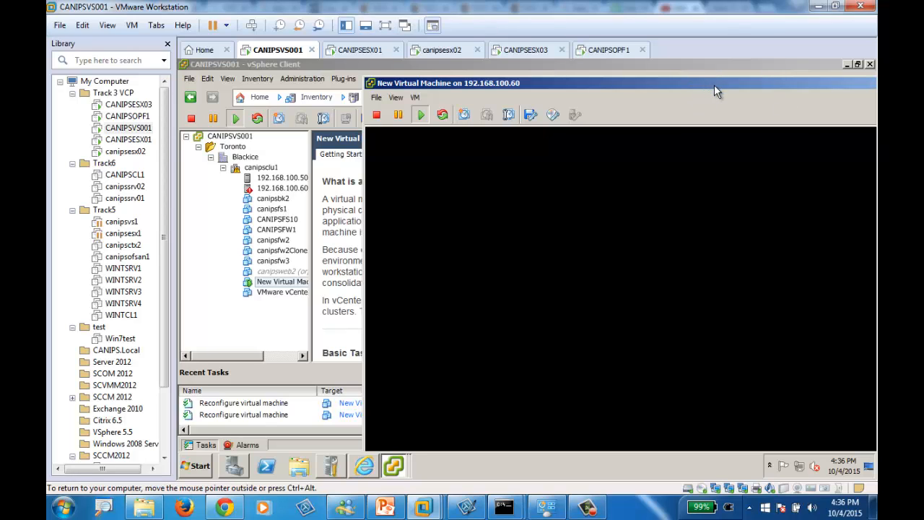
pyautogui.moveTo(715, 90); pyautogui.dragTo(562, 67)
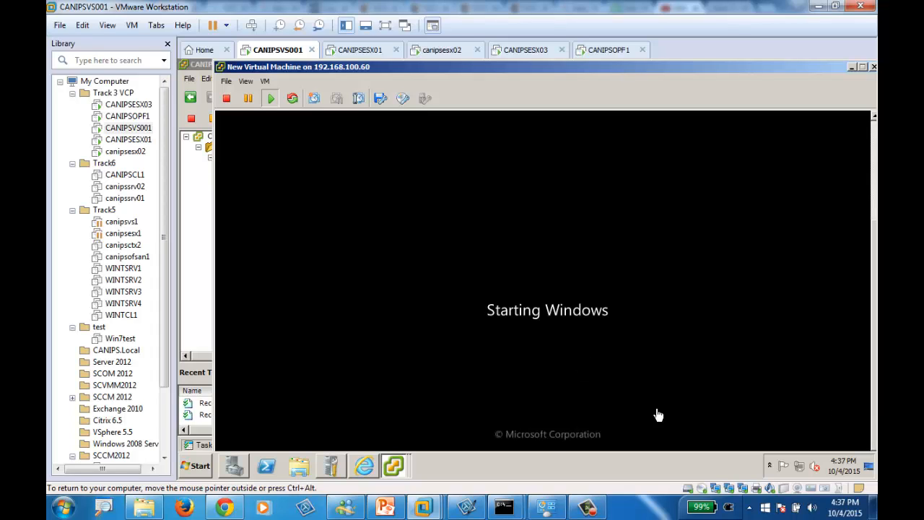
pyautogui.click(588, 506)
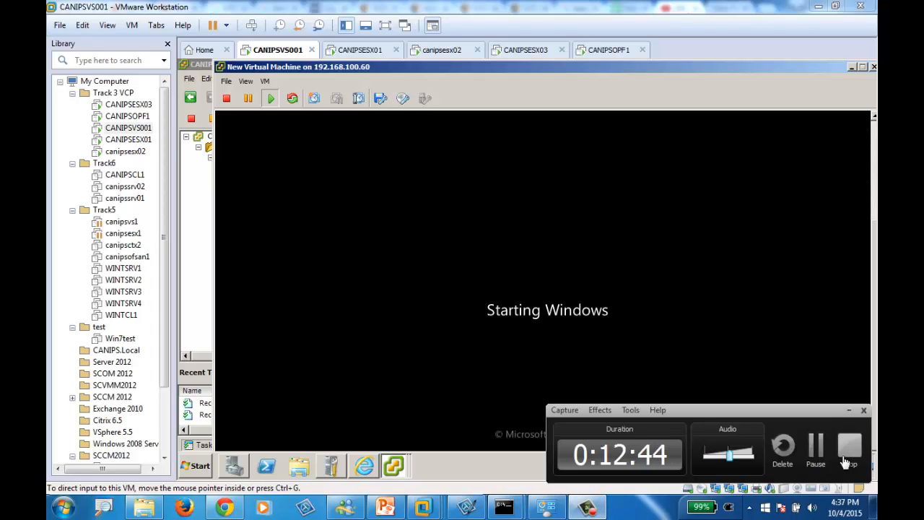